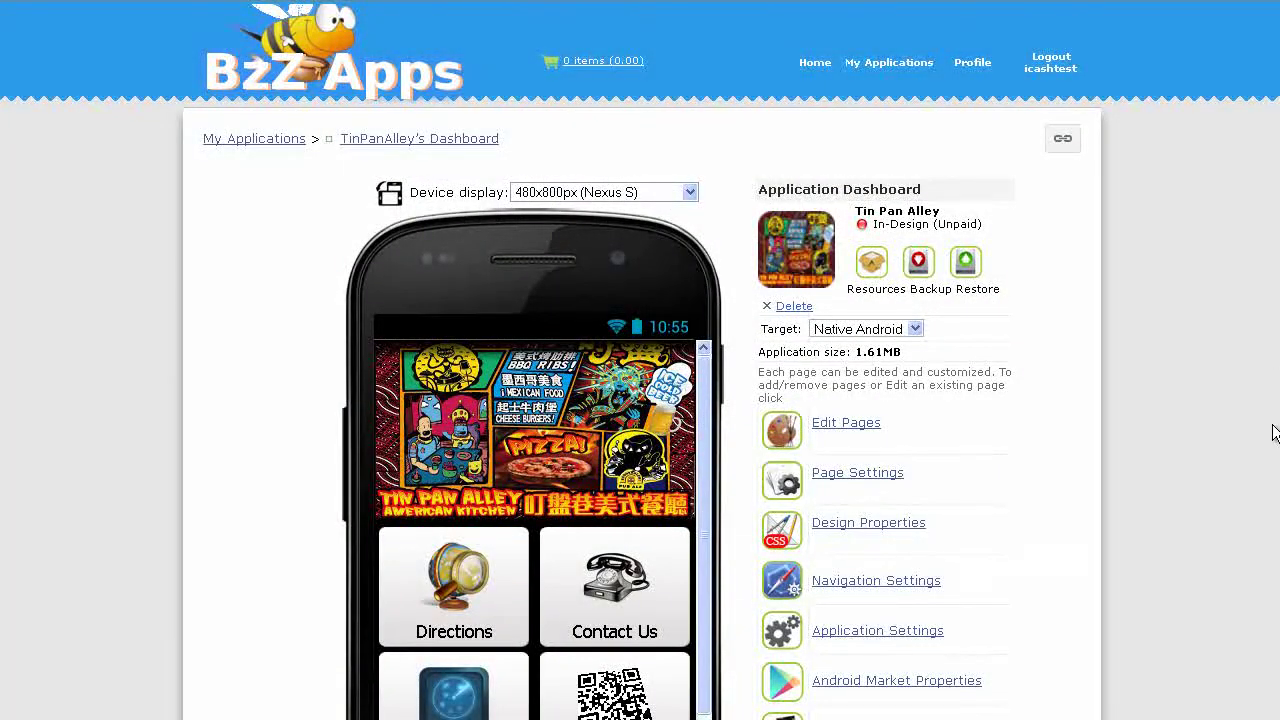
Open the publishing options for Tin Pan Alley and fill in the developer account request with the account holder's name and e-mail
{"action": "scroll", "coordinate": [1268, 520], "scroll_direction": "down", "scroll_amount": 5}
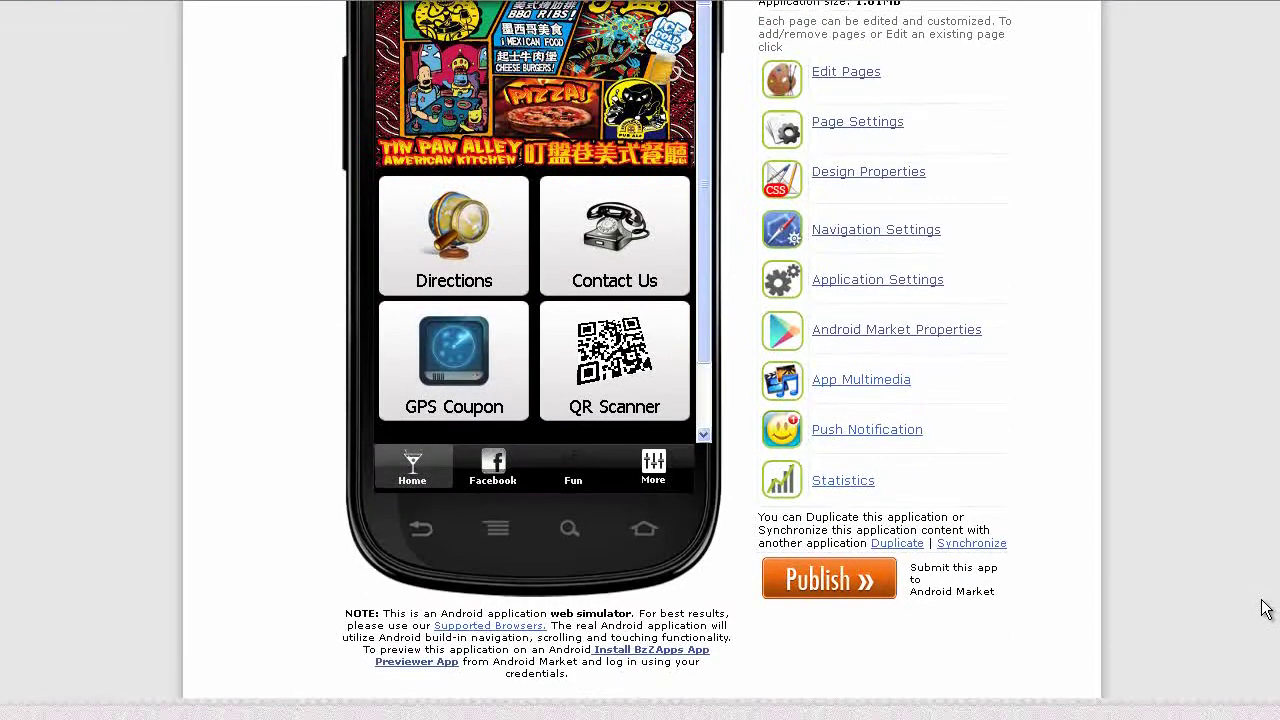
{"action": "left_click", "coordinate": [830, 580]}
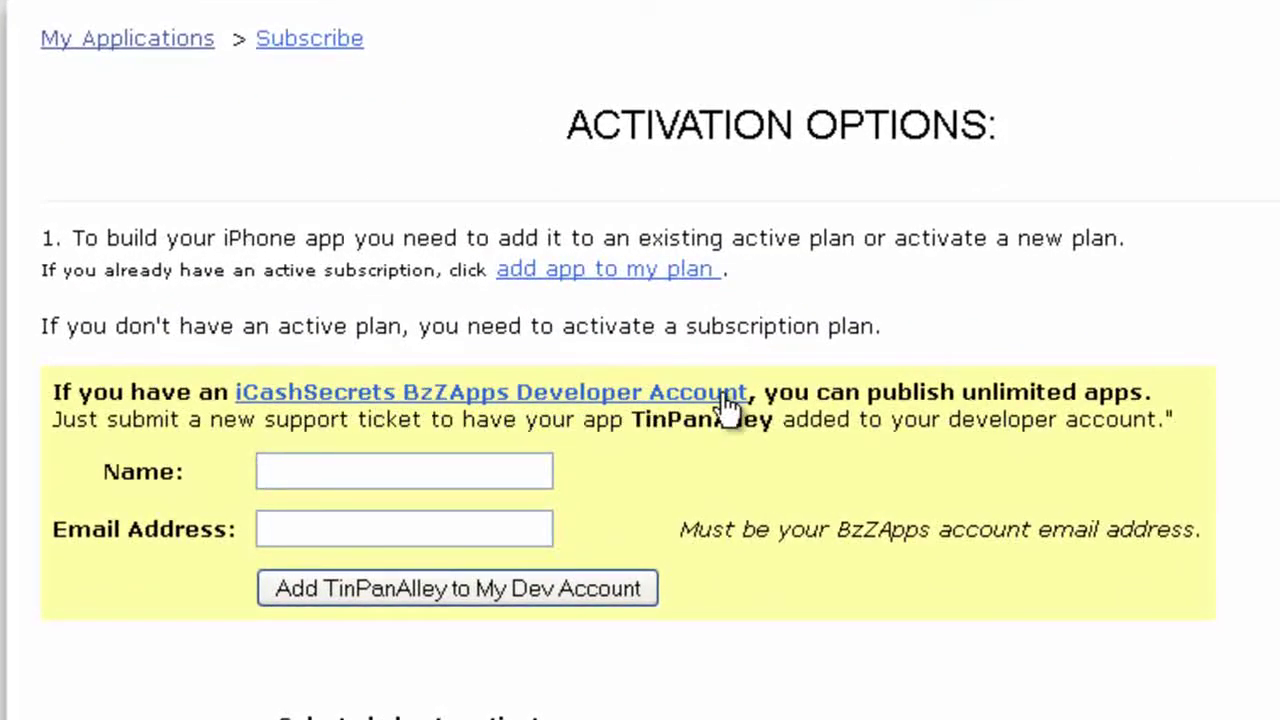
{"action": "left_click", "coordinate": [475, 468]}
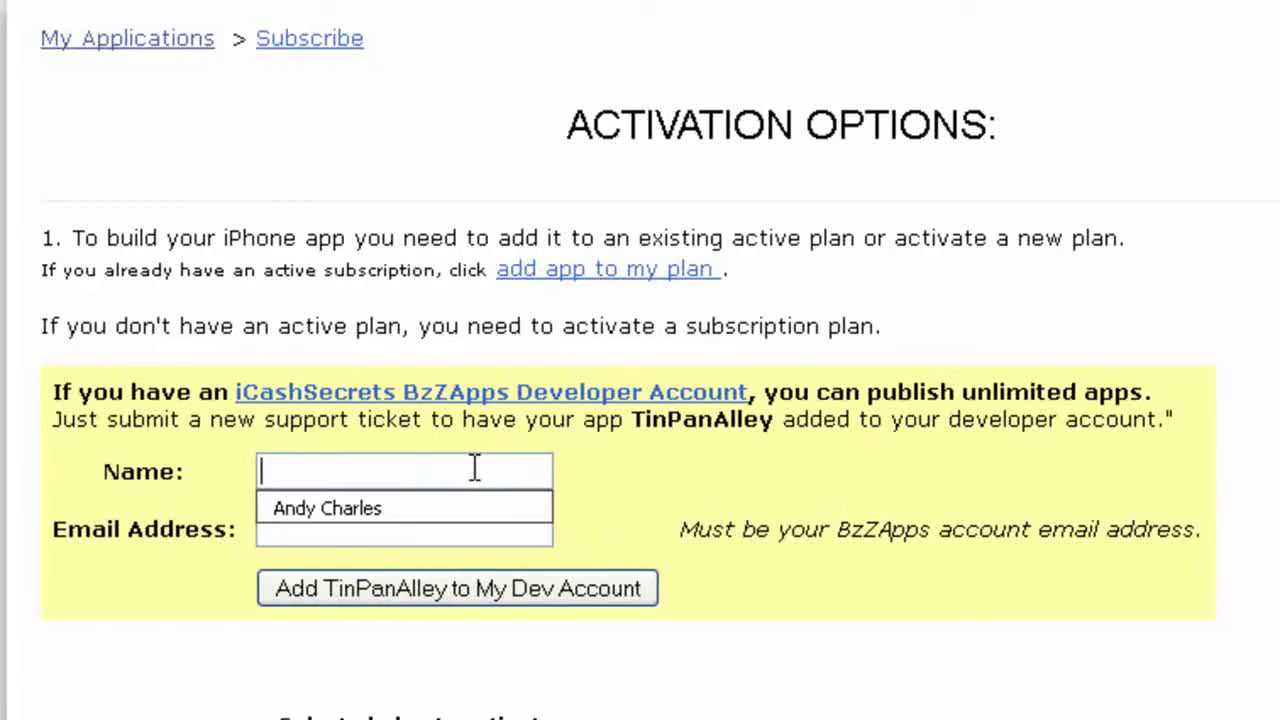
{"action": "left_click", "coordinate": [446, 508]}
{"action": "left_click", "coordinate": [452, 522]}
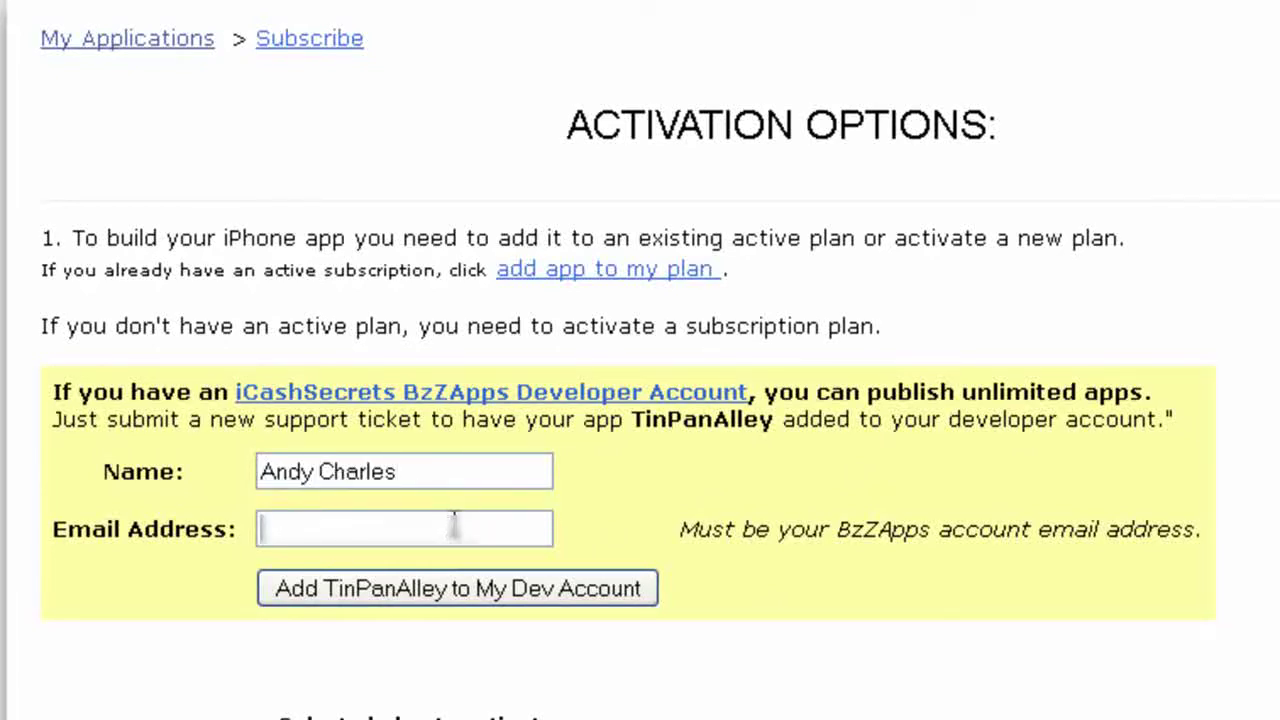
{"action": "key", "text": "Down"}
{"action": "key", "text": "Down"}
{"action": "key", "text": "Return"}
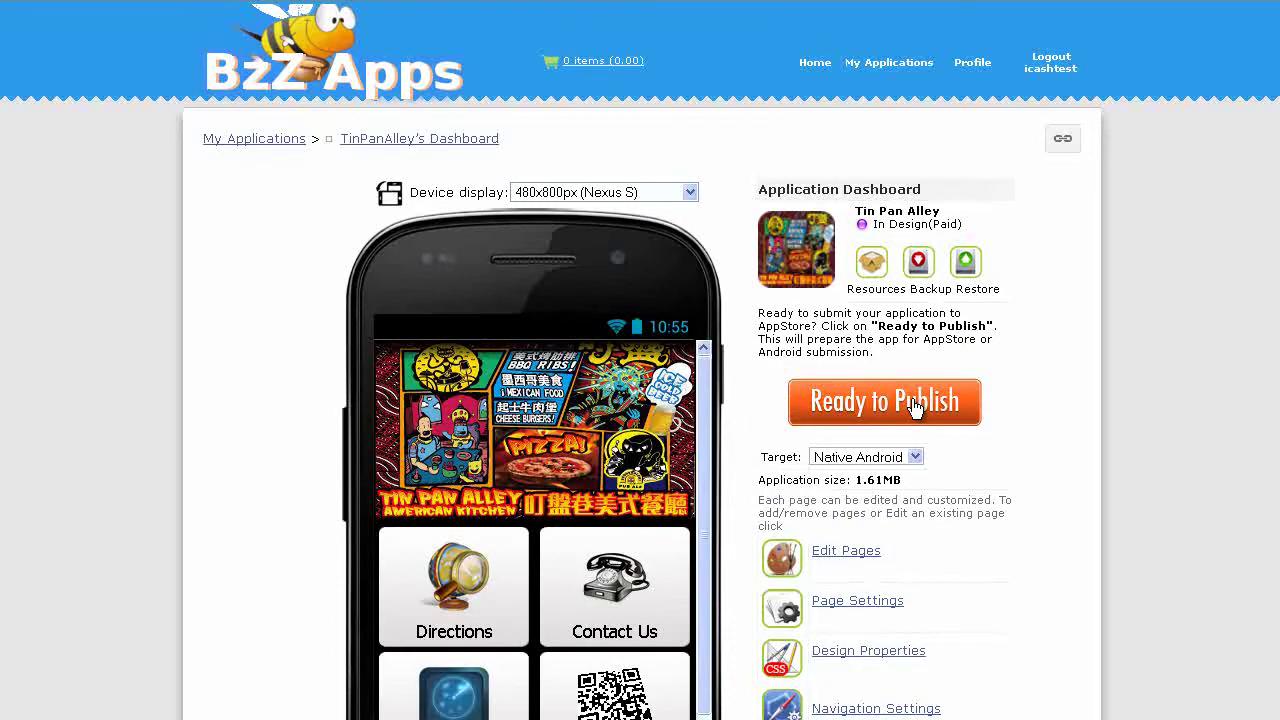
Mark the app as ready to publish and start the Android Market submission with the Instant Build type
{"action": "left_click", "coordinate": [912, 402]}
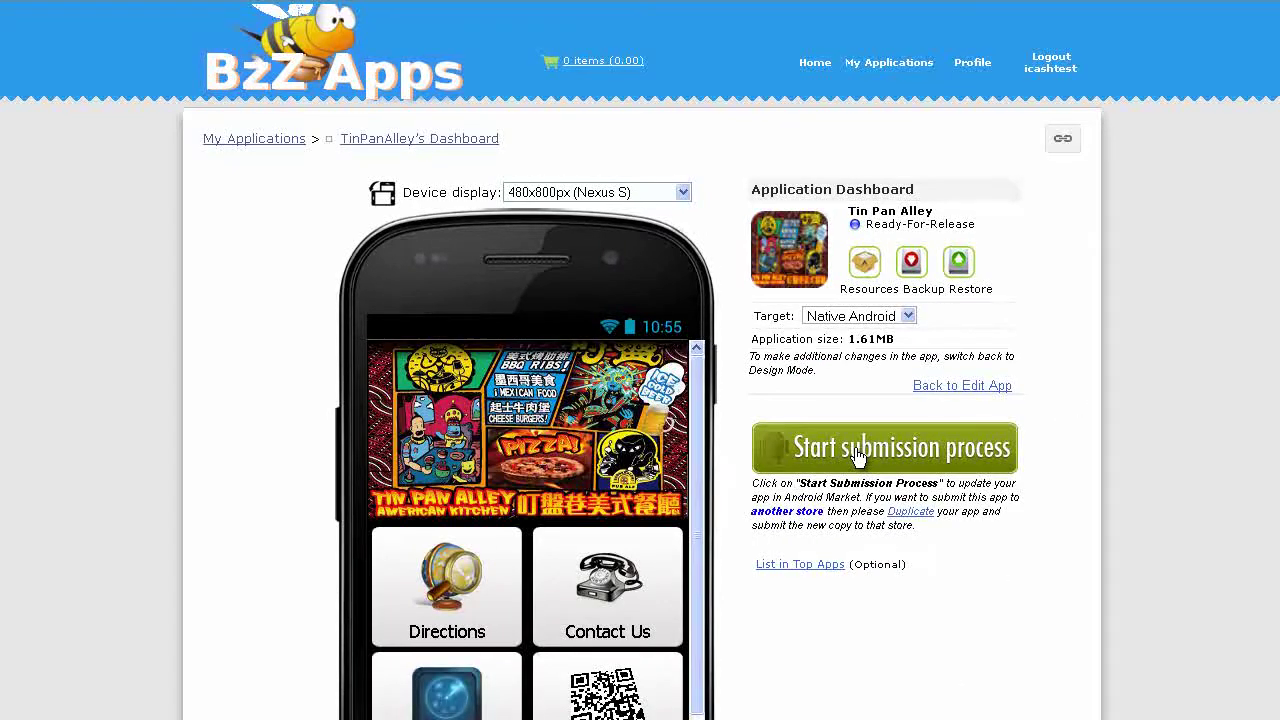
{"action": "left_click", "coordinate": [857, 450]}
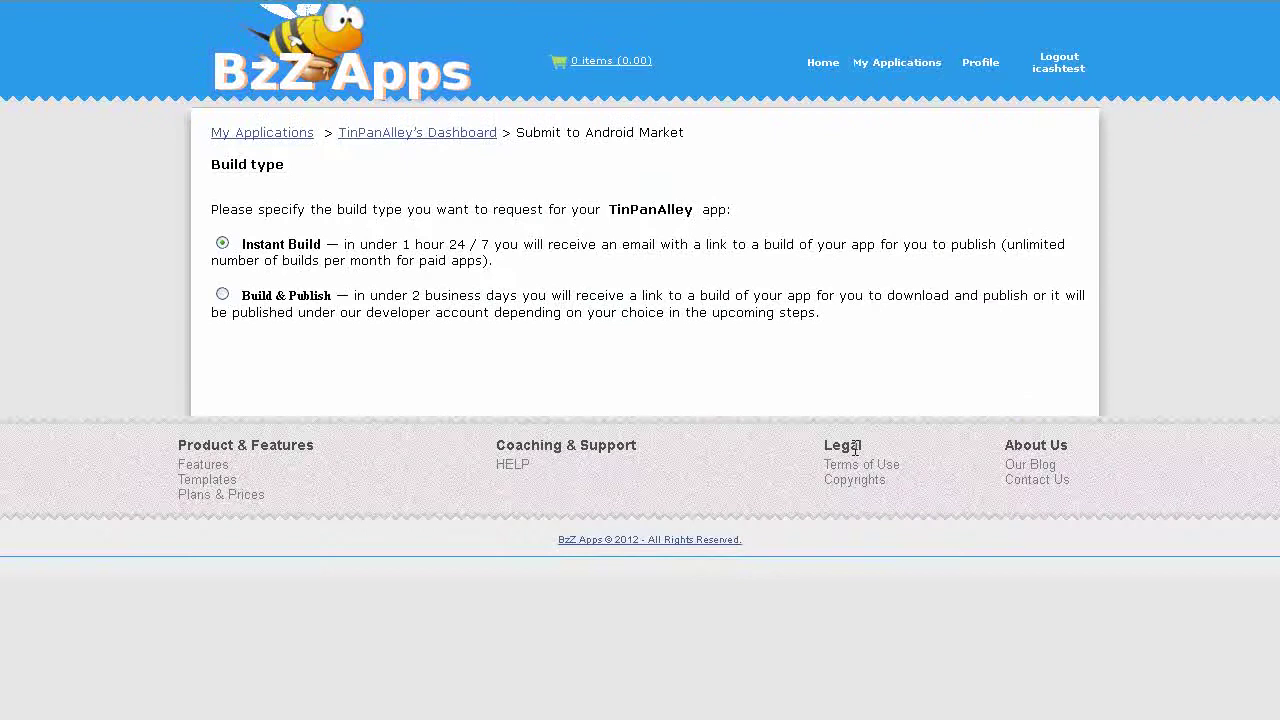
{"action": "left_click", "coordinate": [224, 243]}
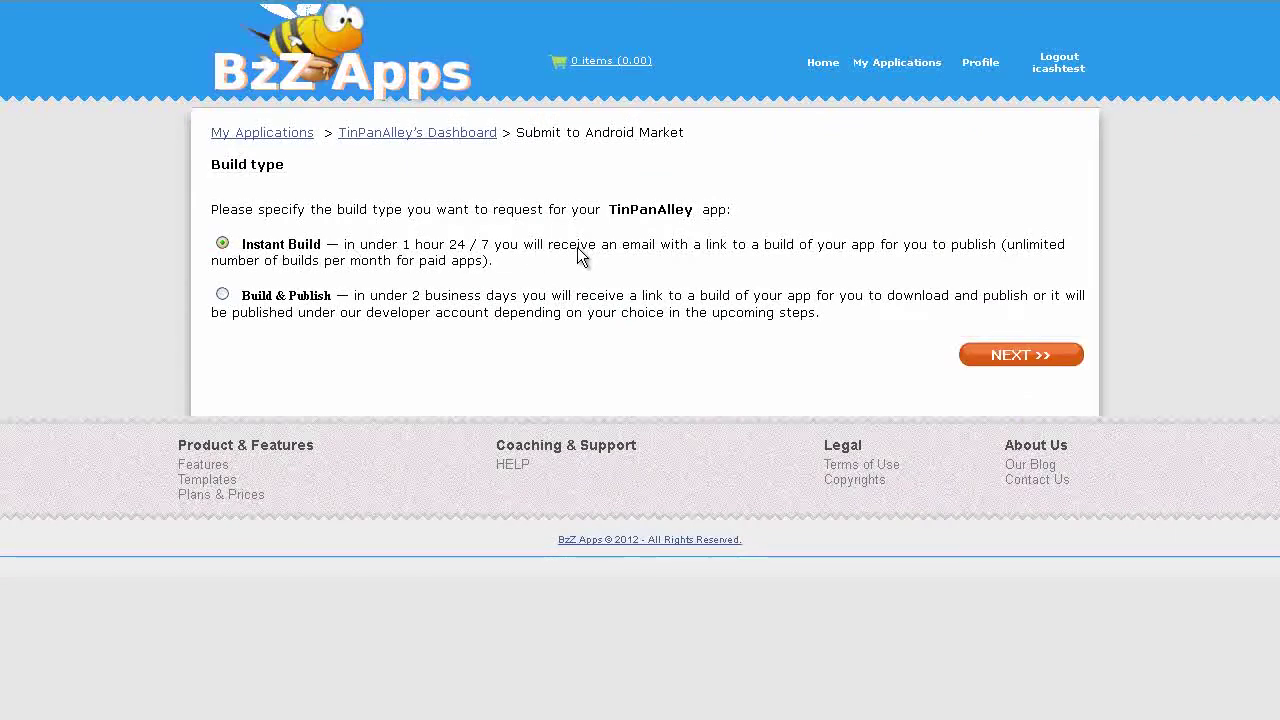
{"action": "left_click", "coordinate": [1006, 360]}
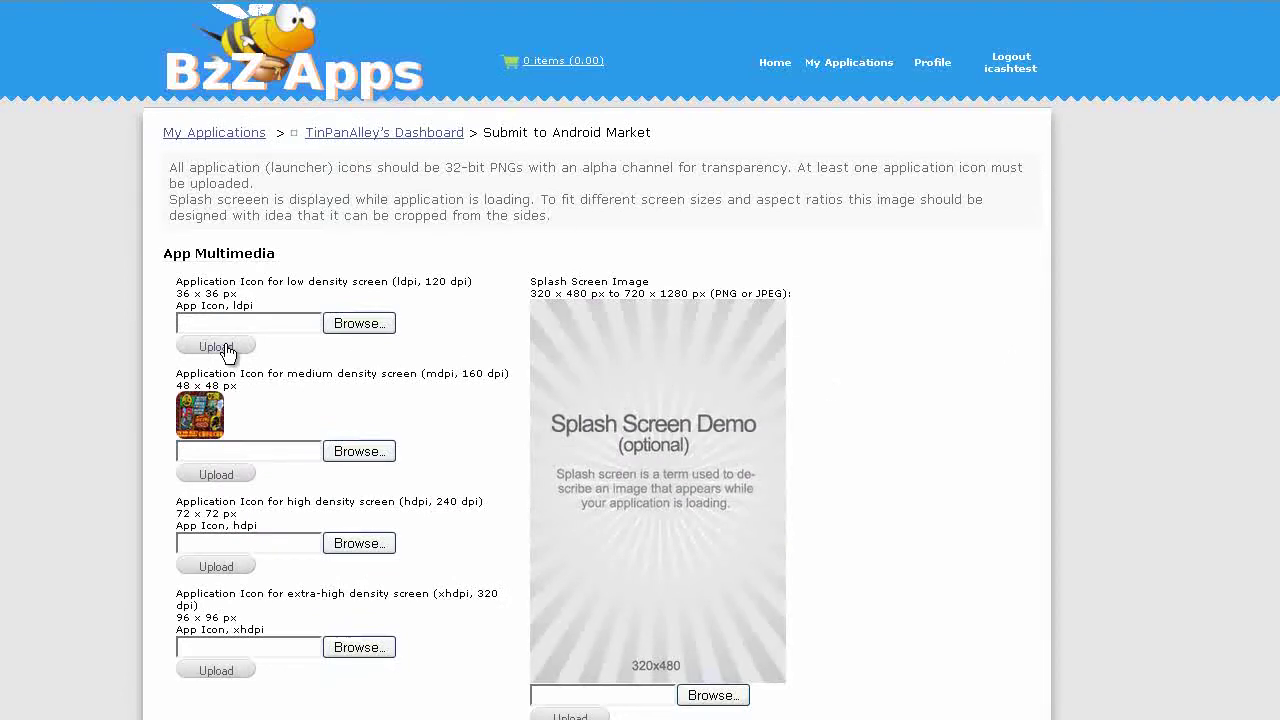
Choose ic_launcher__36x36.png as the low density (ldpi) application icon
{"action": "left_click", "coordinate": [376, 330]}
{"action": "left_click", "coordinate": [180, 194]}
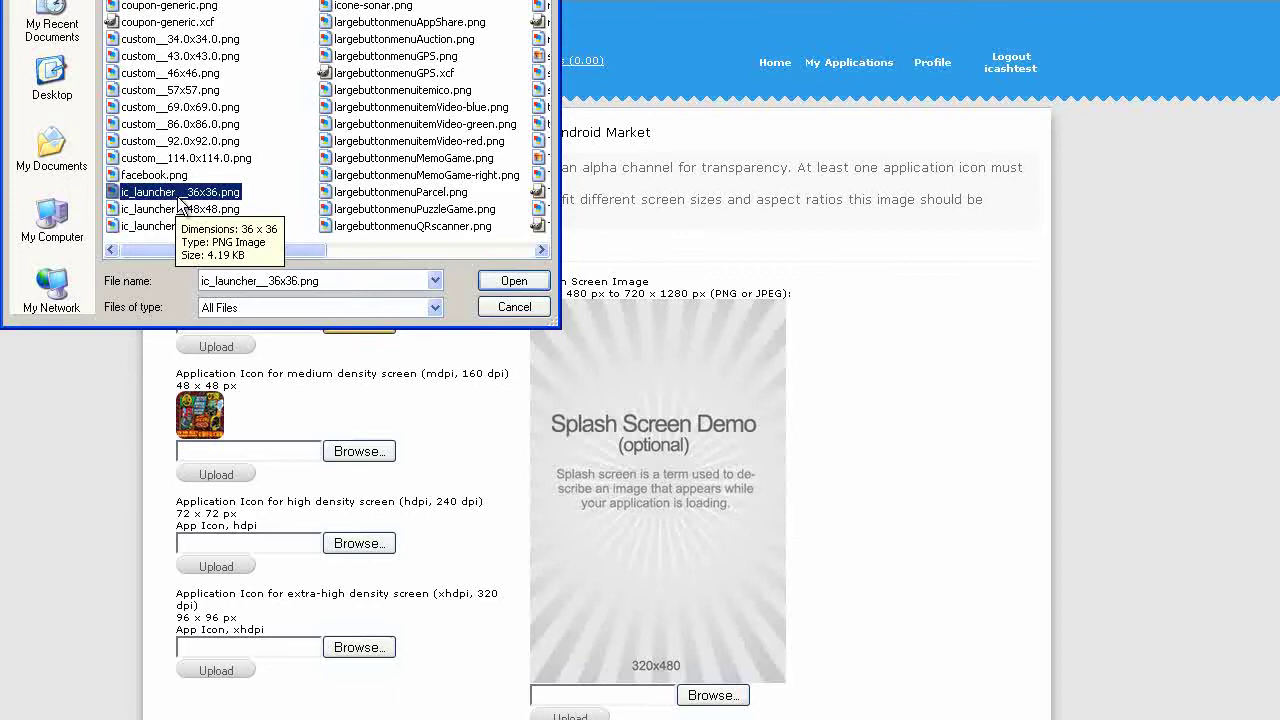
{"action": "left_click", "coordinate": [514, 283]}
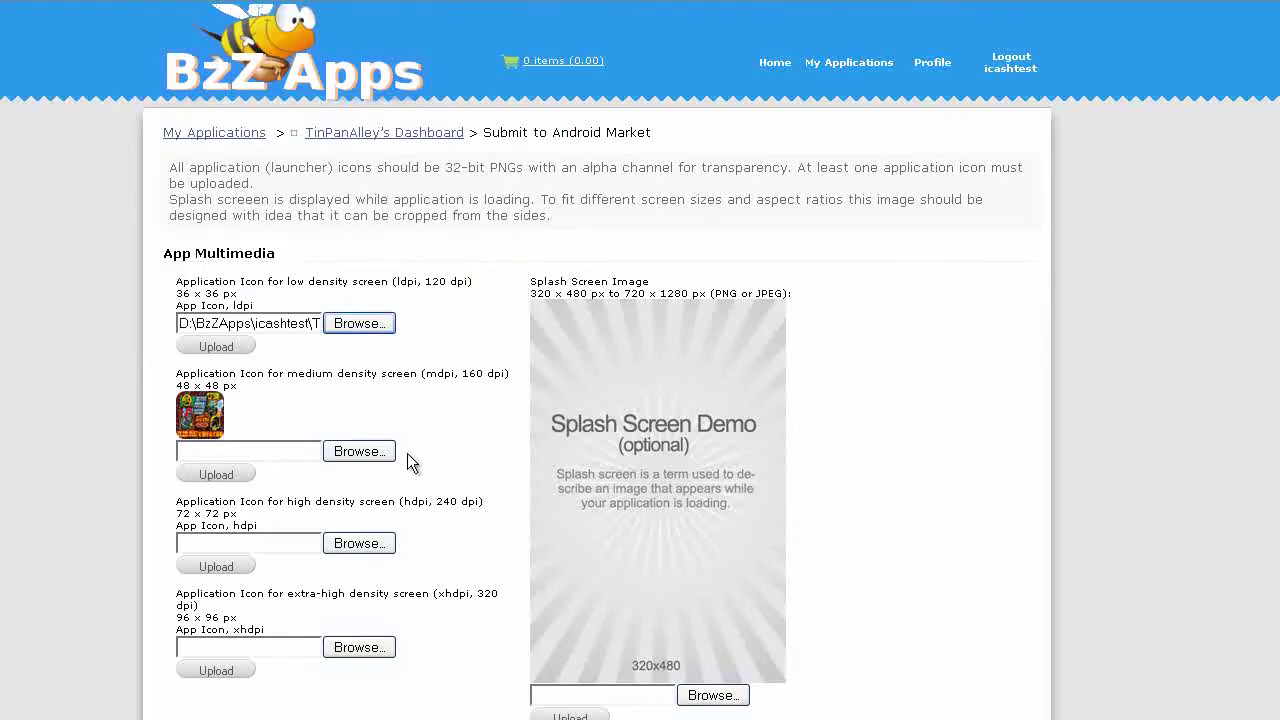
Choose ic_launcher__72x72.png as the high density icon and ic_launcher__96x96.png as the extra-high density icon, and upload them
{"action": "left_click", "coordinate": [366, 548]}
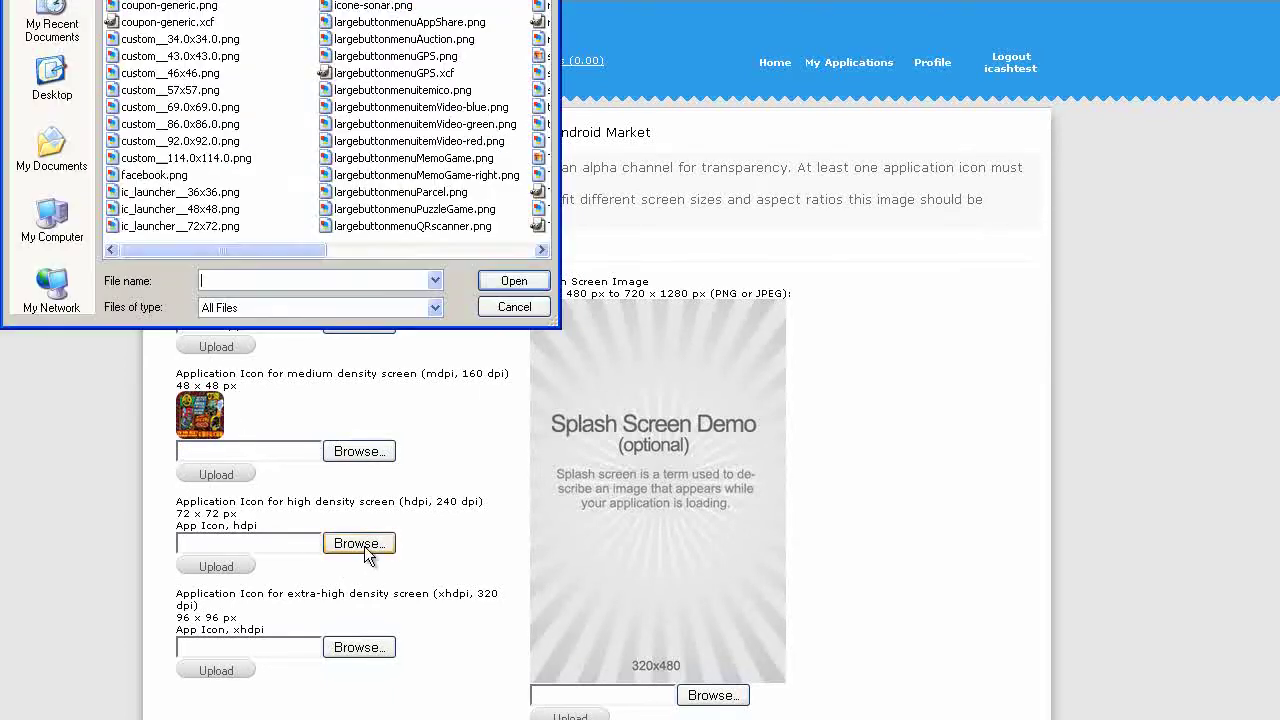
{"action": "left_click", "coordinate": [223, 230]}
{"action": "left_click", "coordinate": [510, 281]}
{"action": "left_click", "coordinate": [368, 648]}
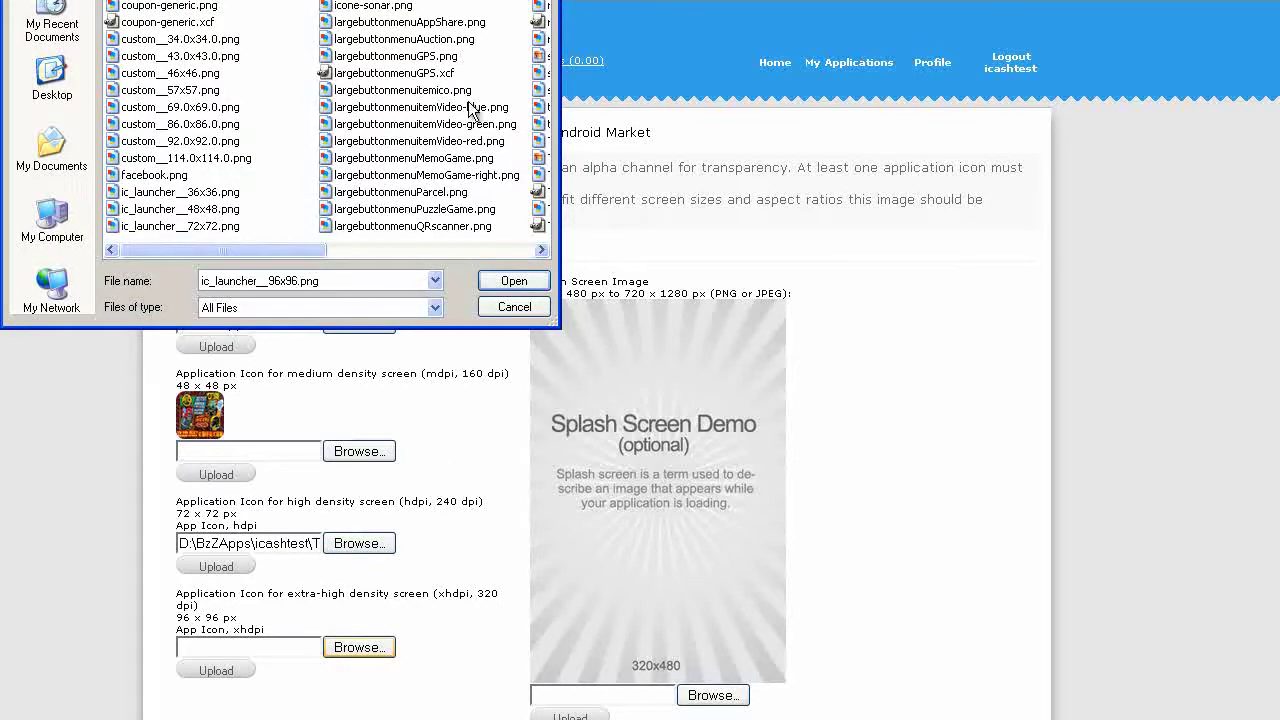
{"action": "left_click", "coordinate": [510, 281]}
{"action": "left_click", "coordinate": [215, 671]}
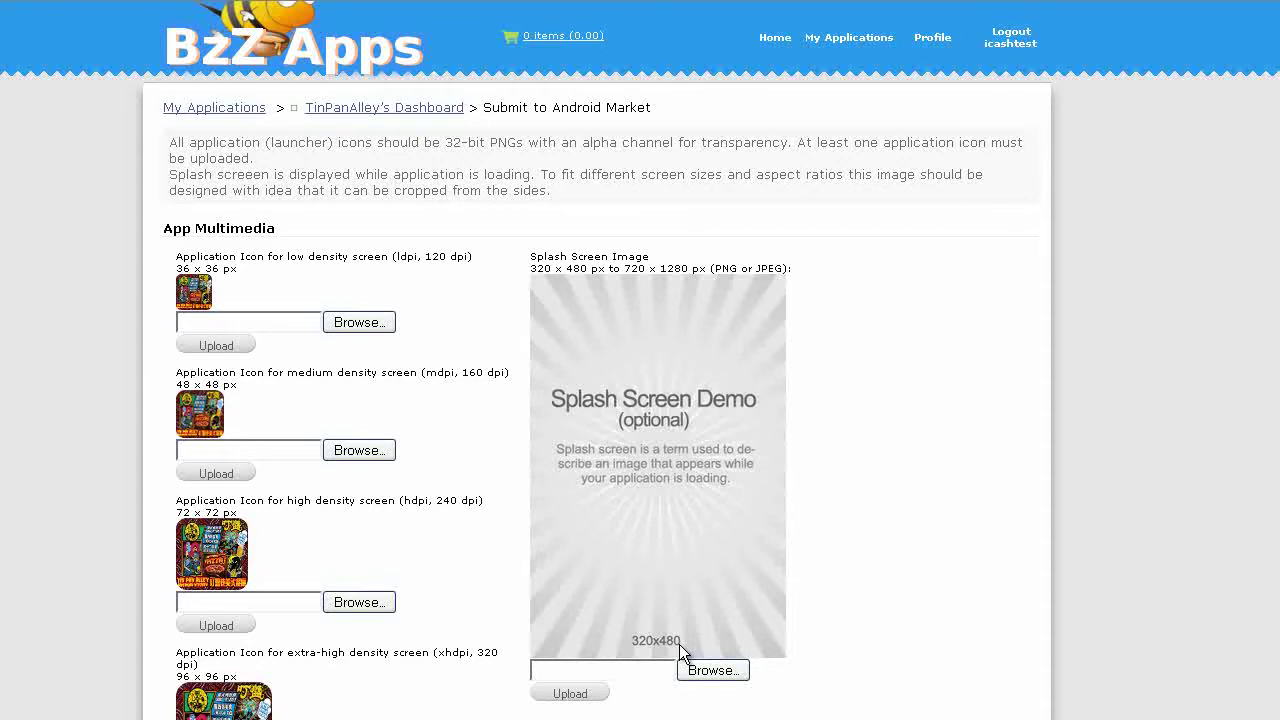
Upload TinPanAlley-splash.png as the splash screen image
{"action": "left_click", "coordinate": [713, 670]}
{"action": "left_click", "coordinate": [387, 250]}
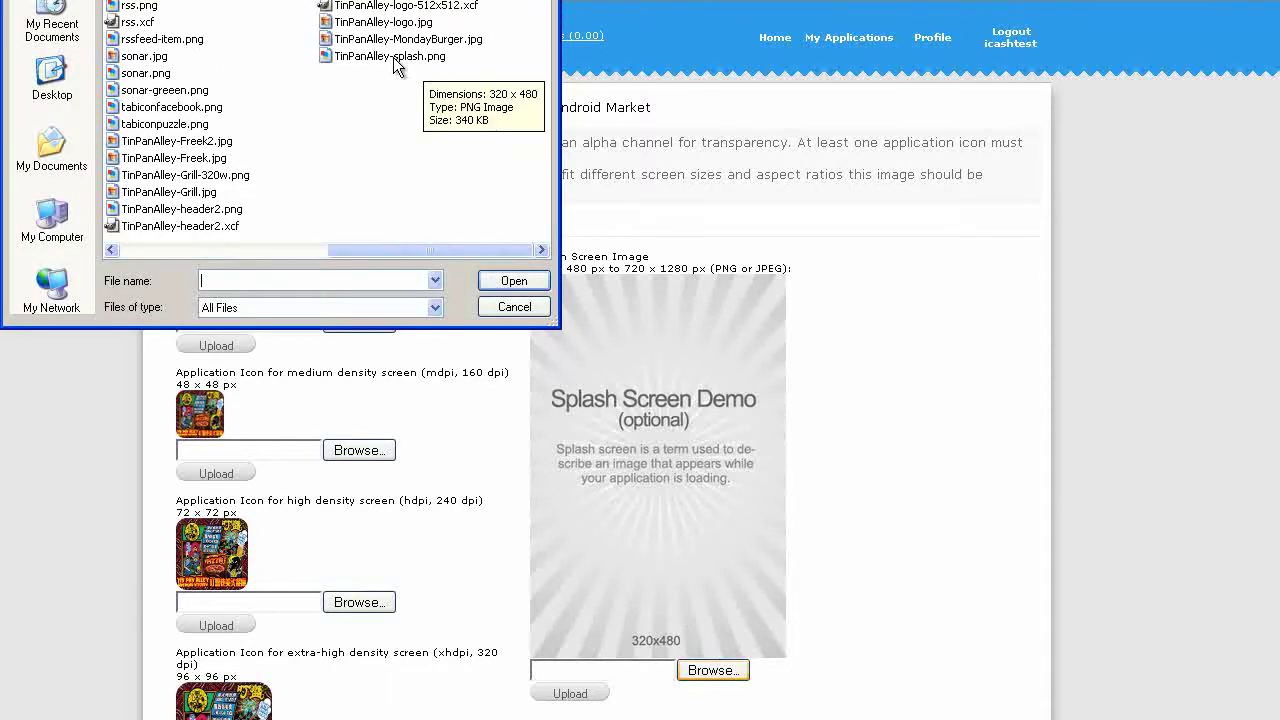
{"action": "left_click", "coordinate": [389, 56]}
{"action": "left_click", "coordinate": [530, 282]}
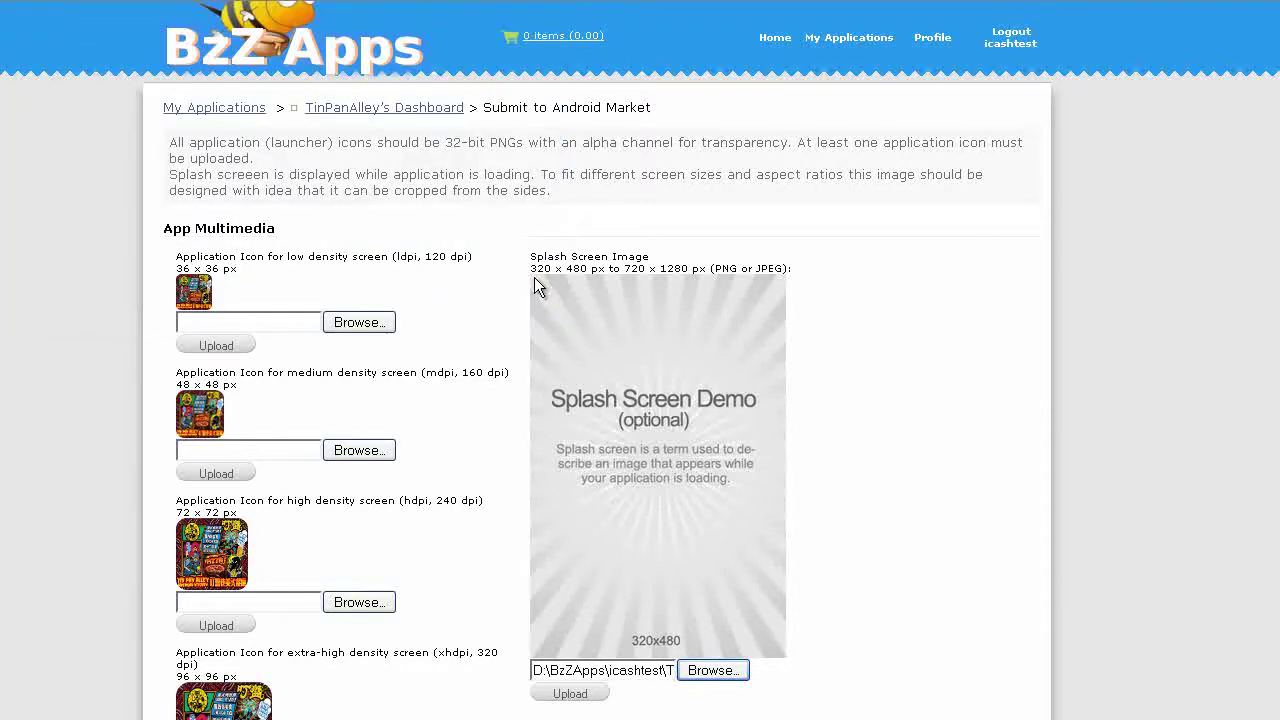
{"action": "left_click", "coordinate": [588, 697]}
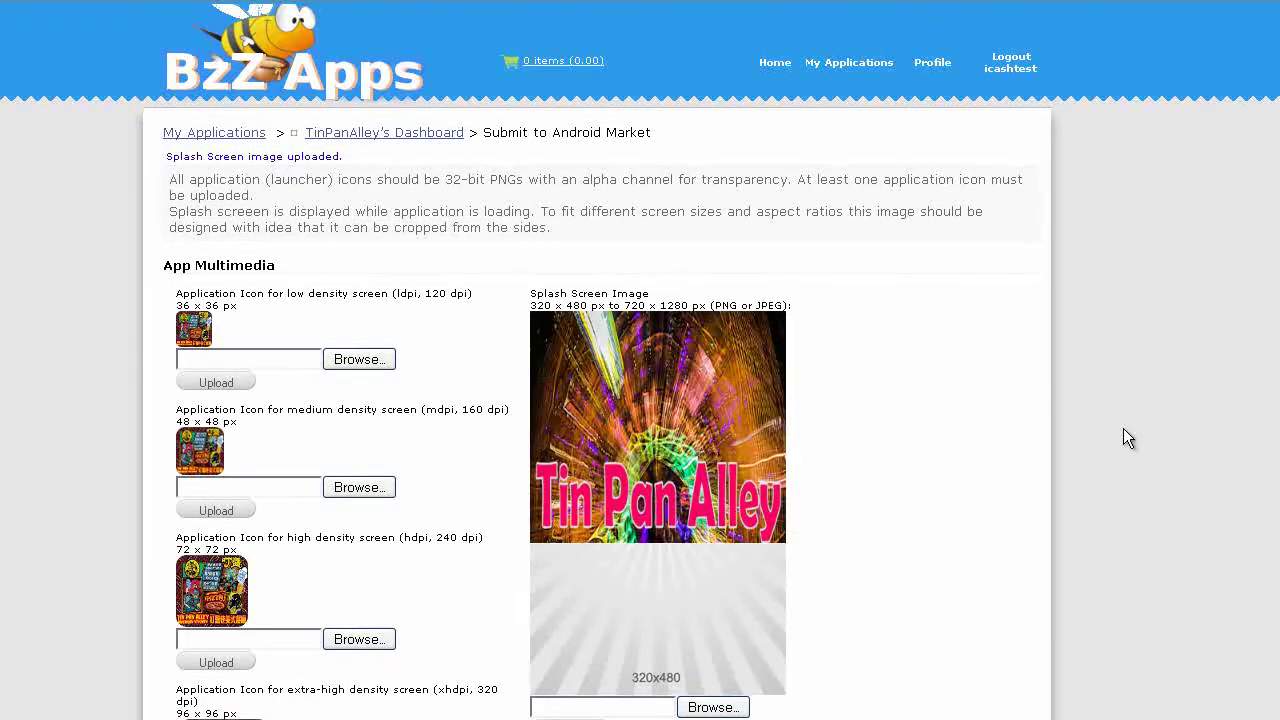
Continue past the app multimedia page and proceed with Push Notifications disabled
{"action": "scroll", "coordinate": [1243, 394], "scroll_direction": "down", "scroll_amount": 1}
{"action": "scroll", "coordinate": [1268, 543], "scroll_direction": "down", "scroll_amount": 3}
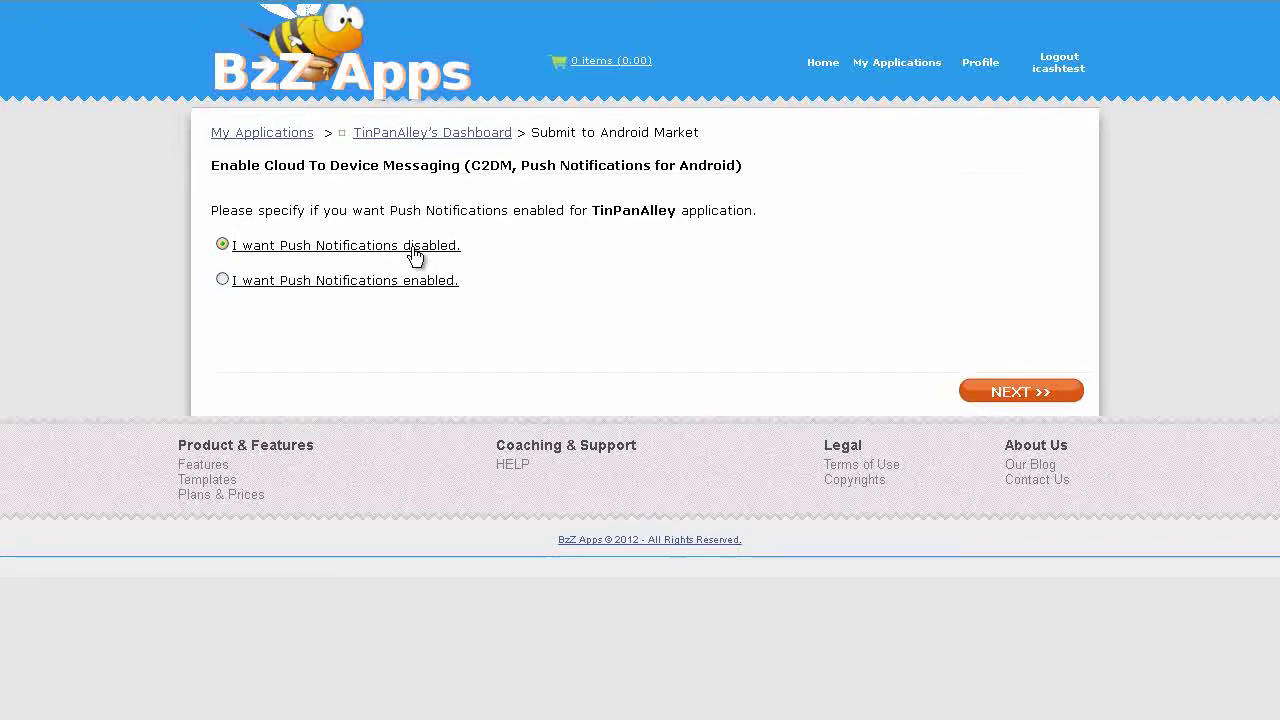
{"action": "left_click", "coordinate": [1006, 396]}
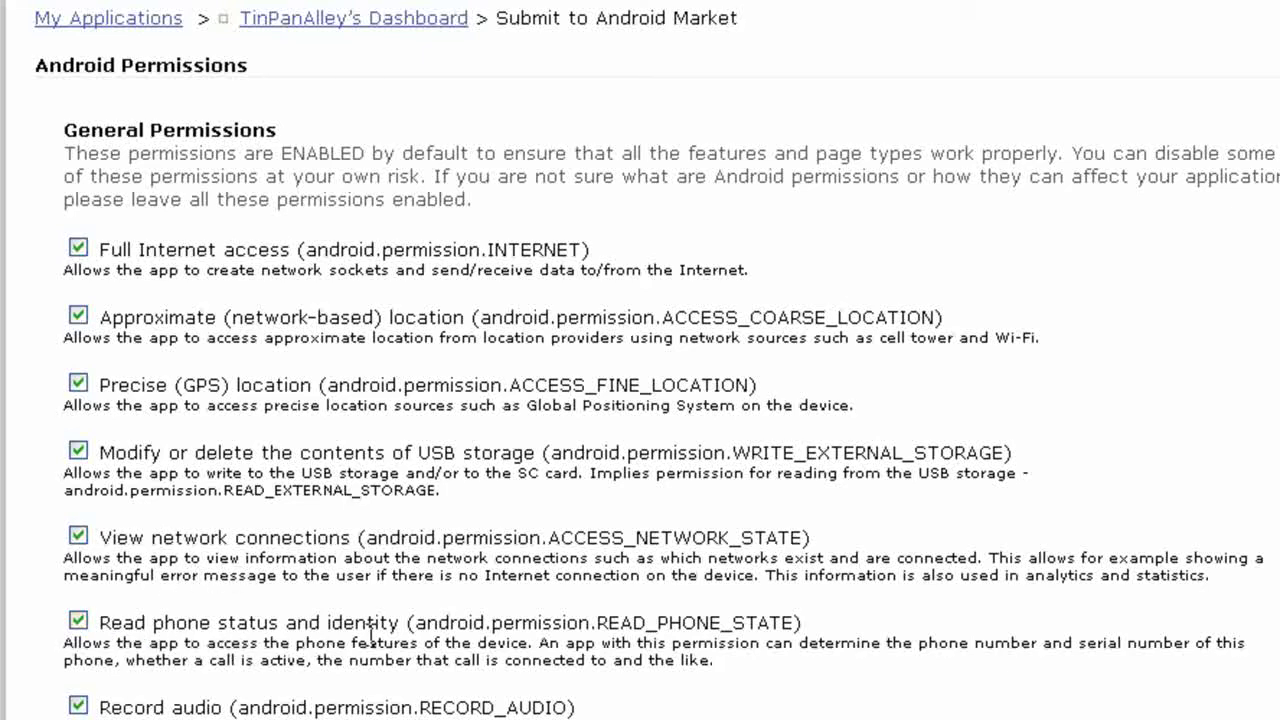
Disable the Record audio permission, leave the PhoneGap permissions off, and continue the submission
{"action": "scroll", "coordinate": [330, 632], "scroll_direction": "down", "scroll_amount": 3}
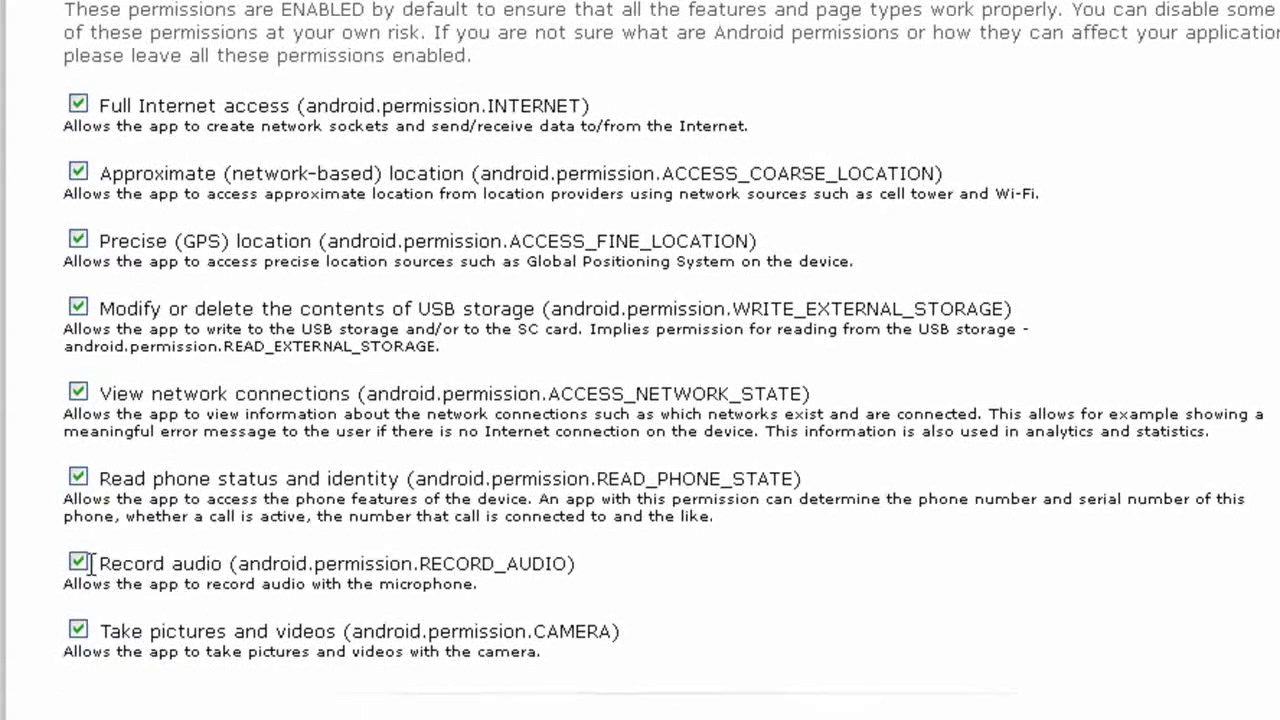
{"action": "left_click", "coordinate": [77, 563]}
{"action": "scroll", "coordinate": [116, 188], "scroll_direction": "down", "scroll_amount": 5}
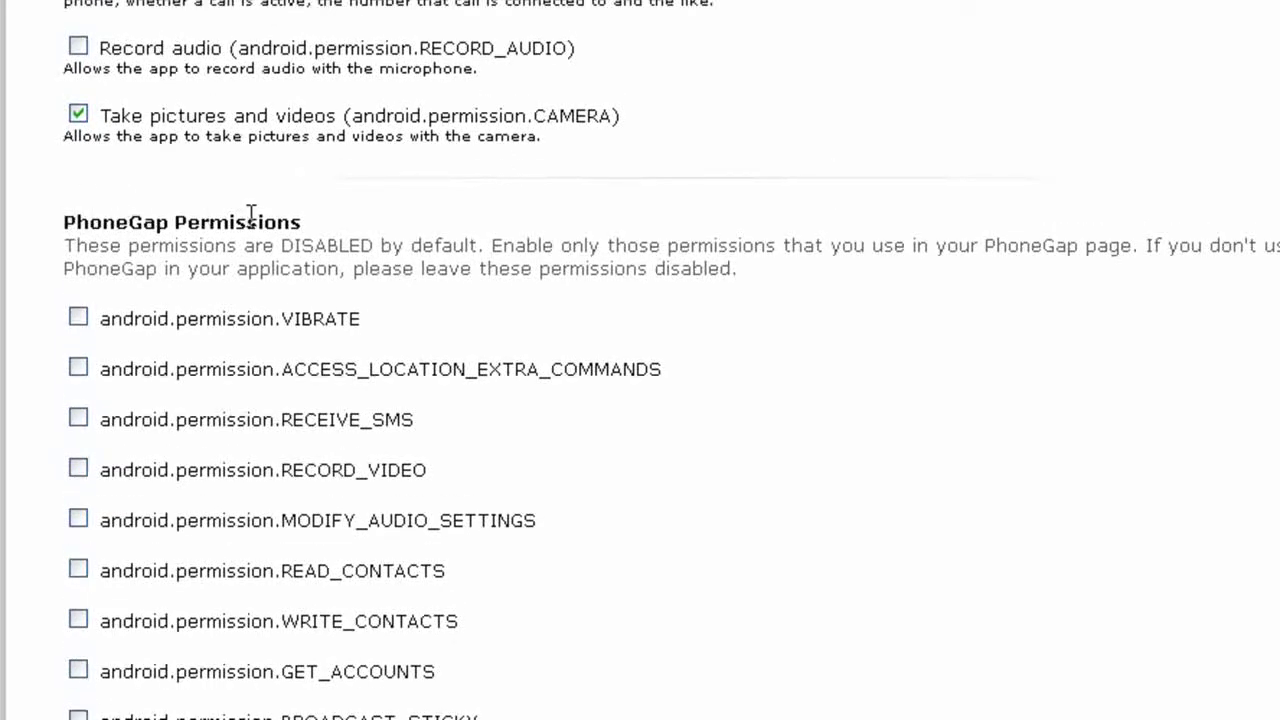
{"action": "scroll", "coordinate": [640, 400], "scroll_direction": "down", "scroll_amount": 2}
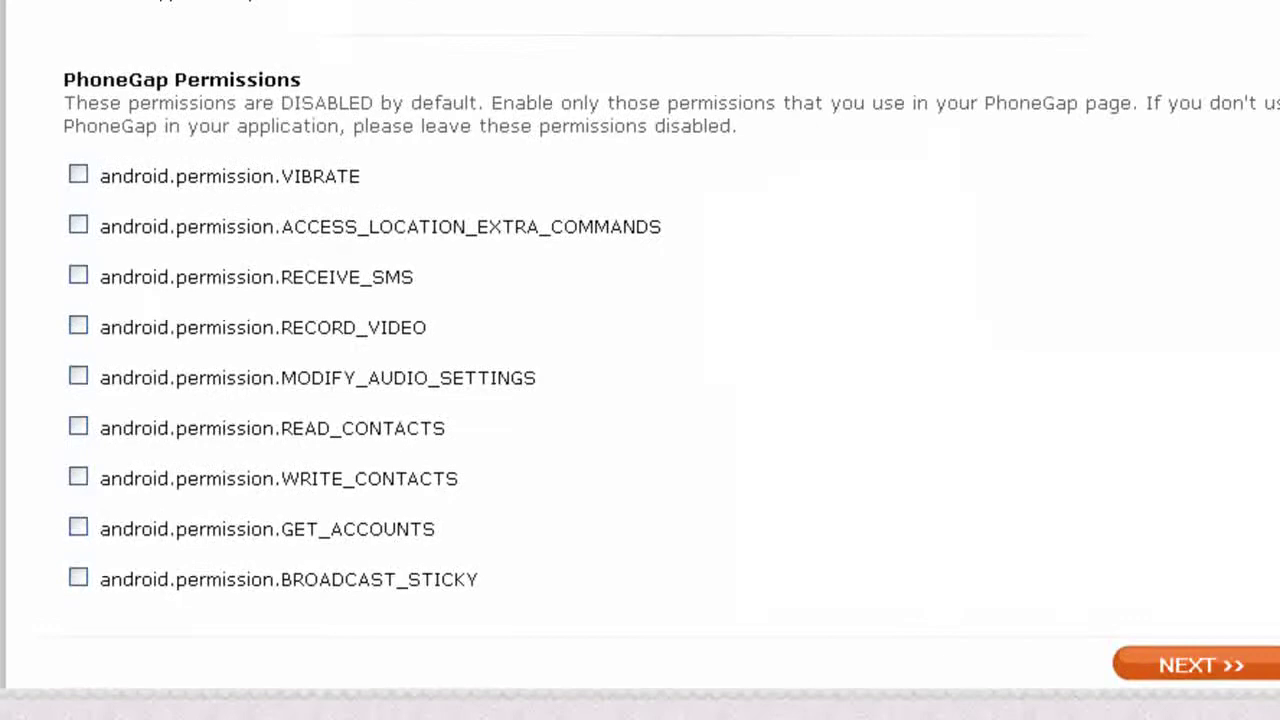
{"action": "left_click", "coordinate": [1238, 662]}
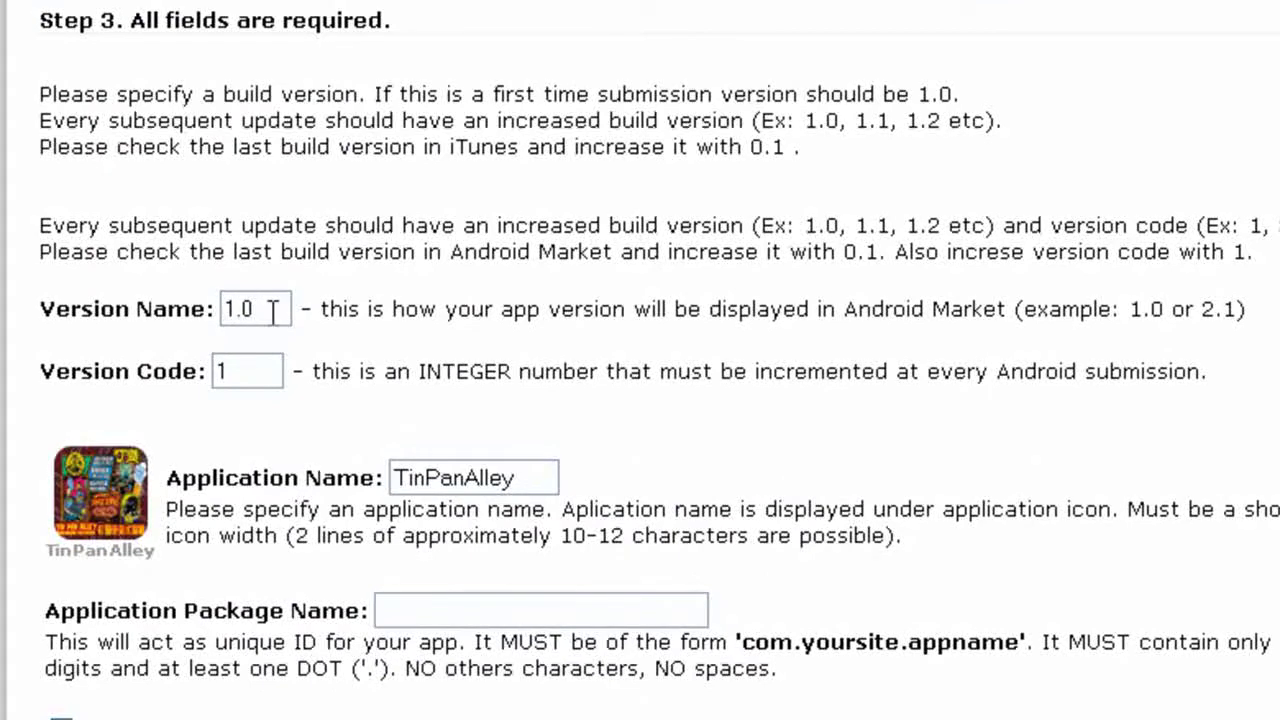
Keep version name 1.0, version code 1 and application name TinPanAlley for the build
{"action": "left_click_drag", "start_coordinate": [276, 309], "coordinate": [195, 298]}
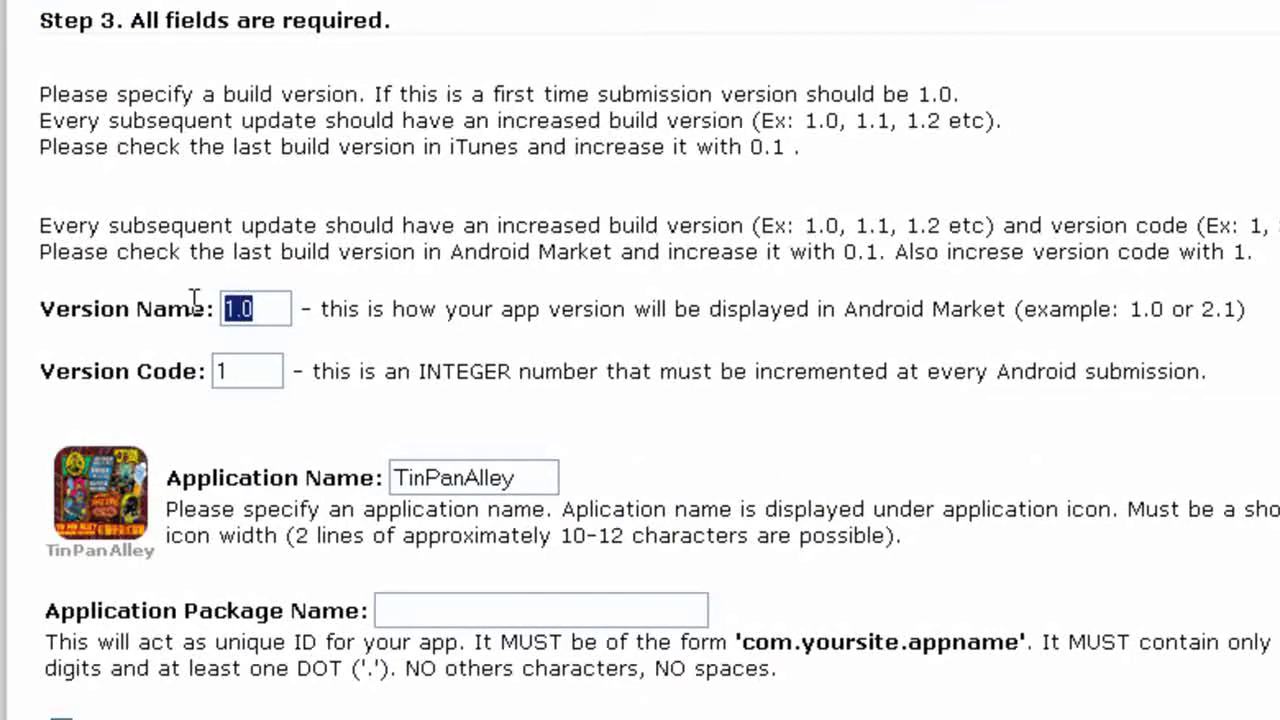
{"action": "left_click", "coordinate": [276, 306]}
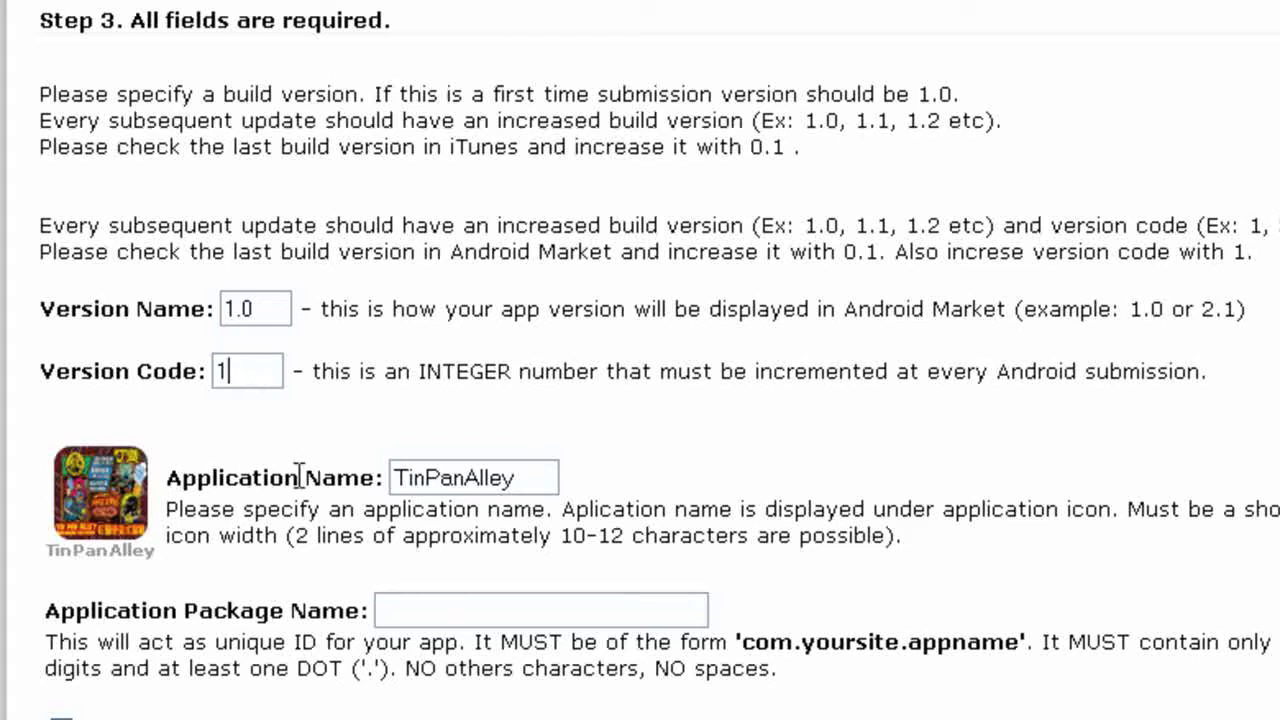
{"action": "left_click_drag", "start_coordinate": [518, 479], "coordinate": [380, 479]}
Set the application package name to com.bzzapps.tinpanalley and complete the build request
{"action": "left_click", "coordinate": [407, 611]}
{"action": "type", "text": "com.b"}
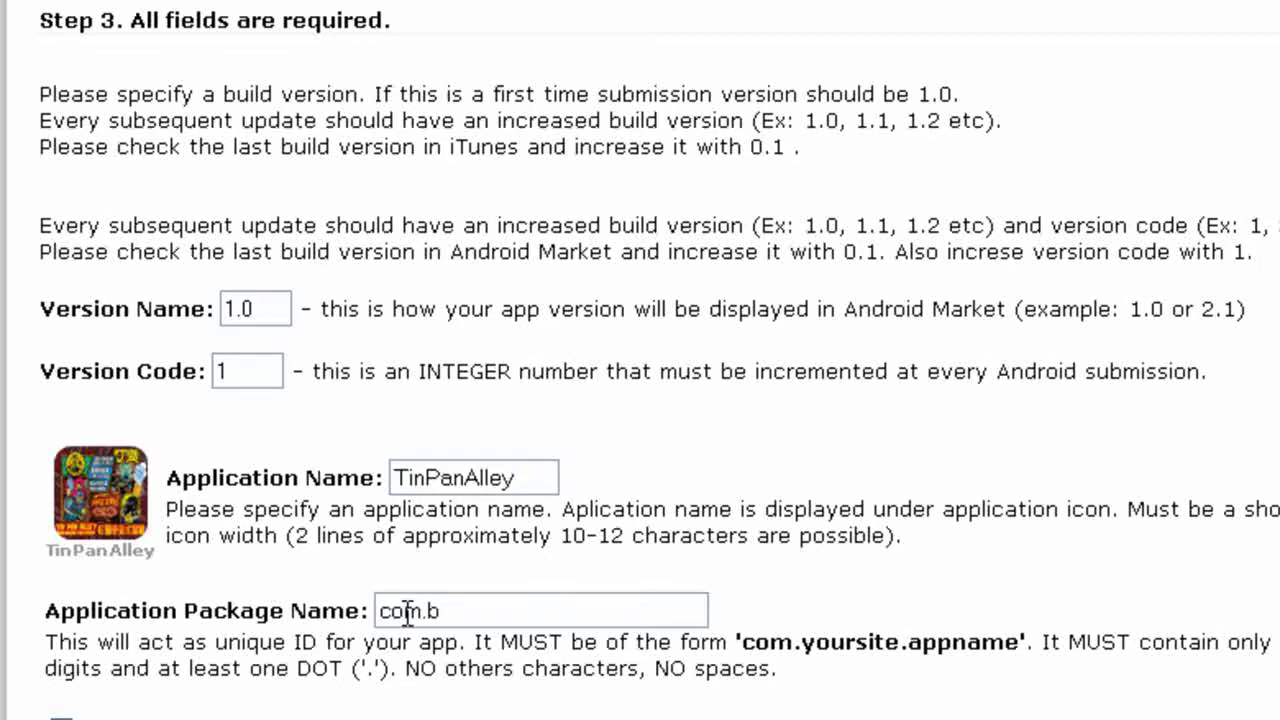
{"action": "type", "text": "zzapps.tinpan"}
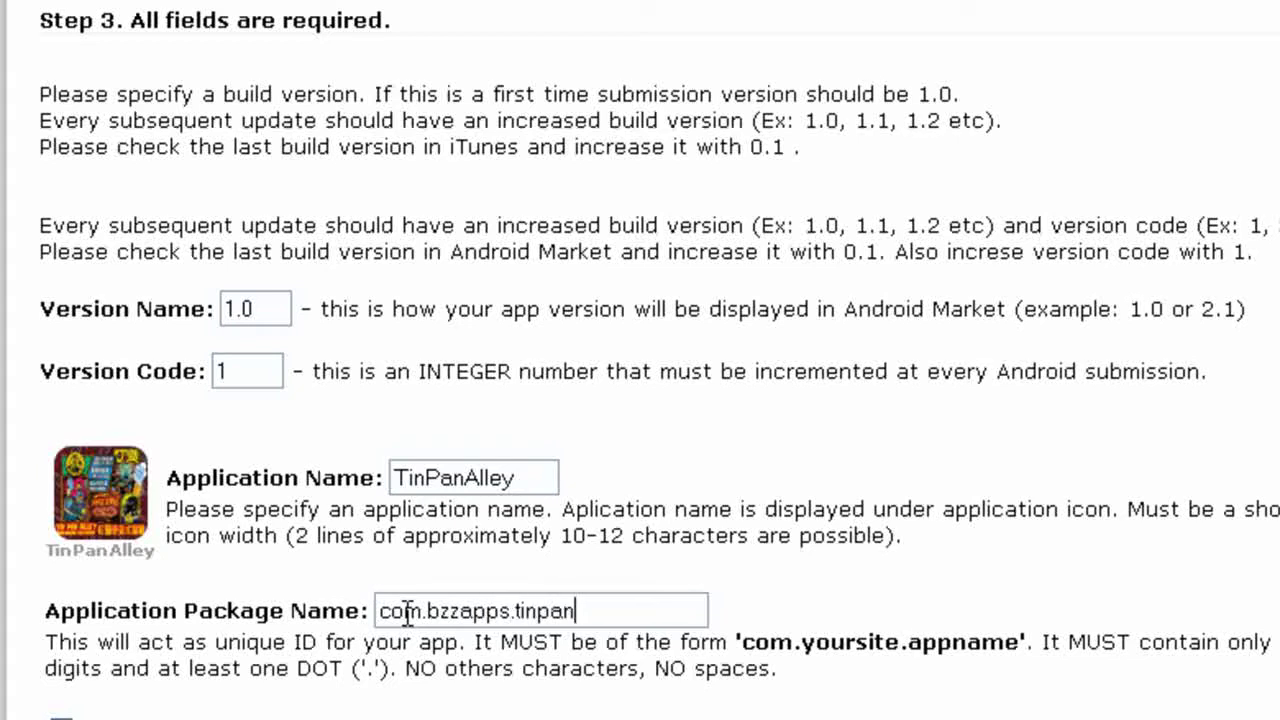
{"action": "type", "text": "alley"}
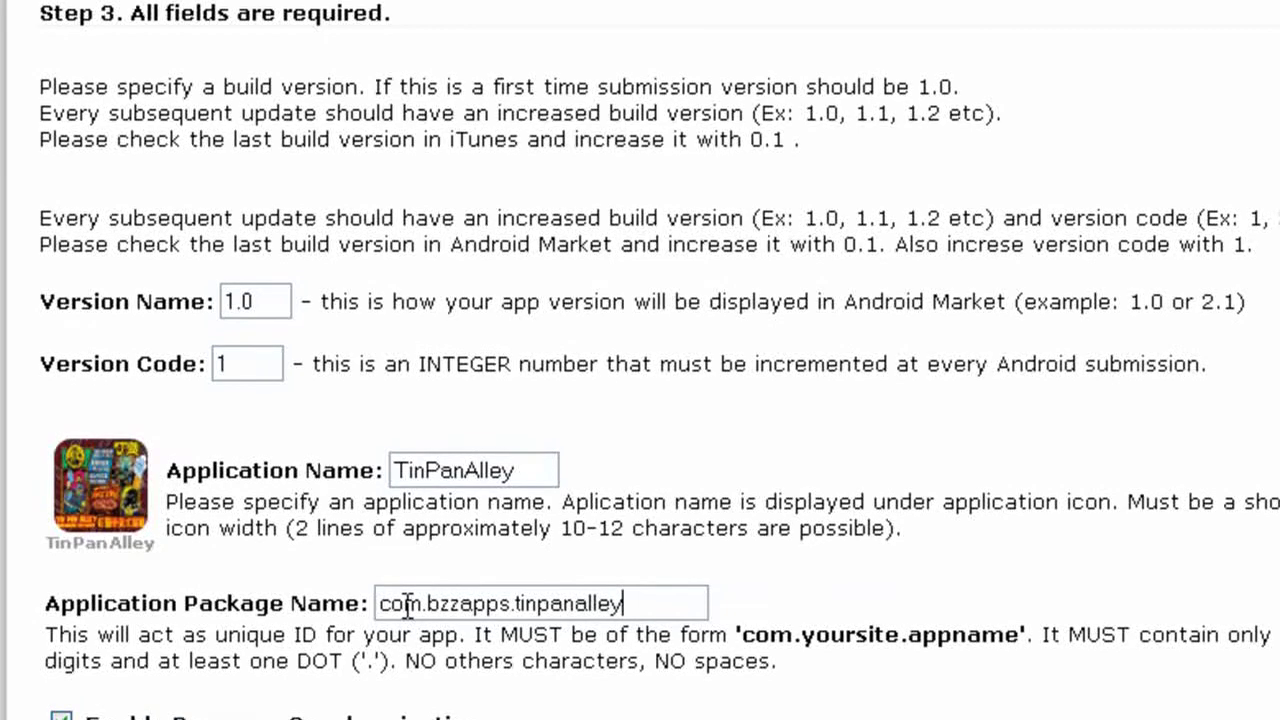
{"action": "scroll", "coordinate": [394, 606], "scroll_direction": "down", "scroll_amount": 2}
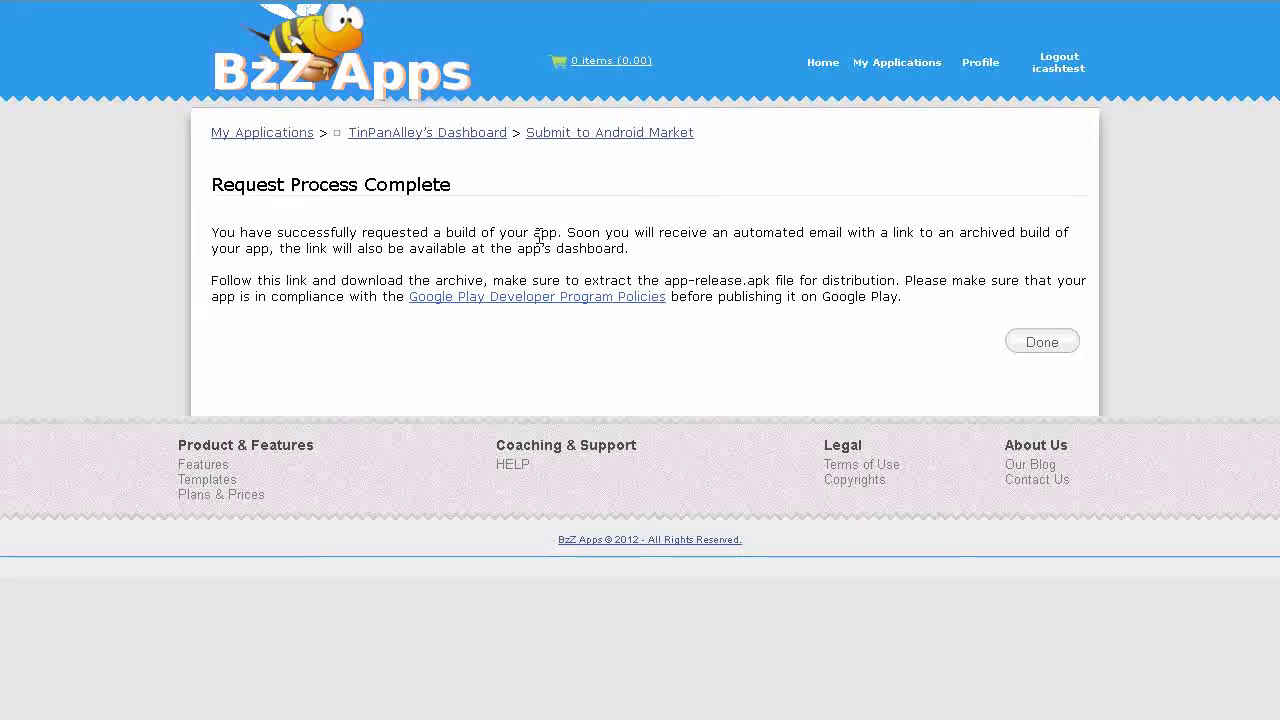
{"action": "left_click", "coordinate": [1042, 344]}
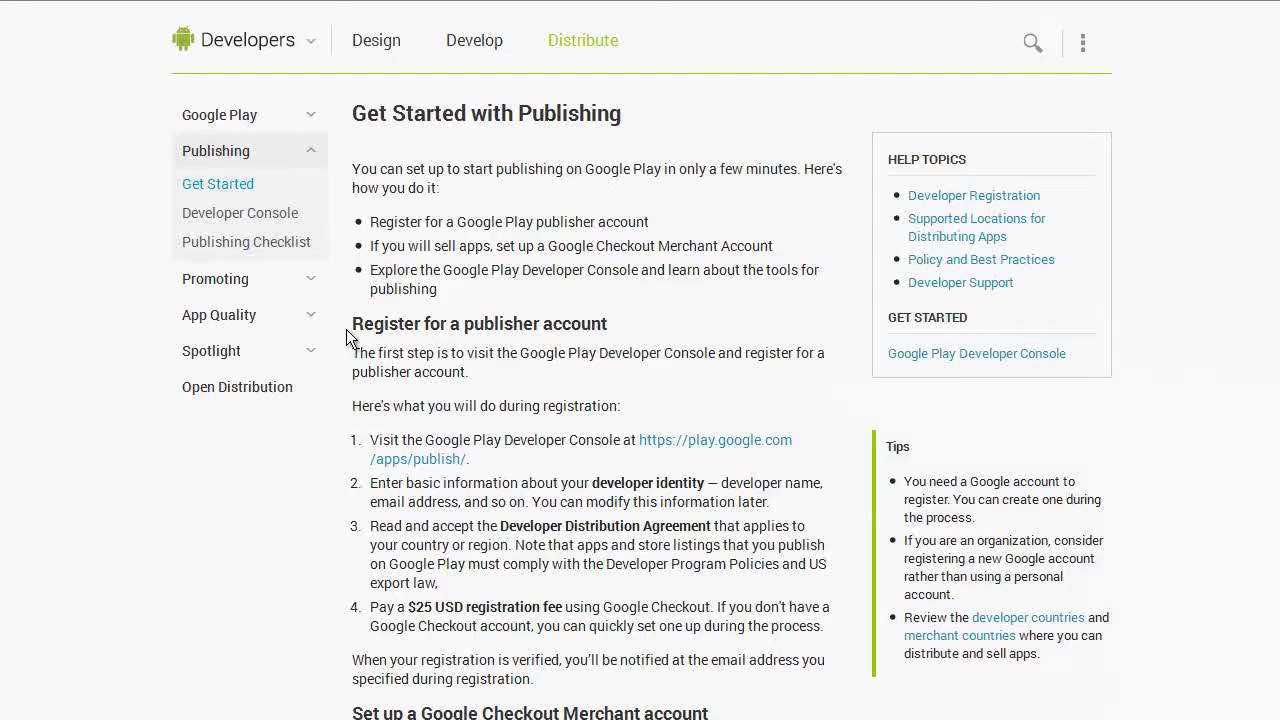
Go from the publisher registration guide to the Google Play Developer Console and sign in with the account e-mail and password
{"action": "left_click_drag", "start_coordinate": [352, 322], "coordinate": [606, 316]}
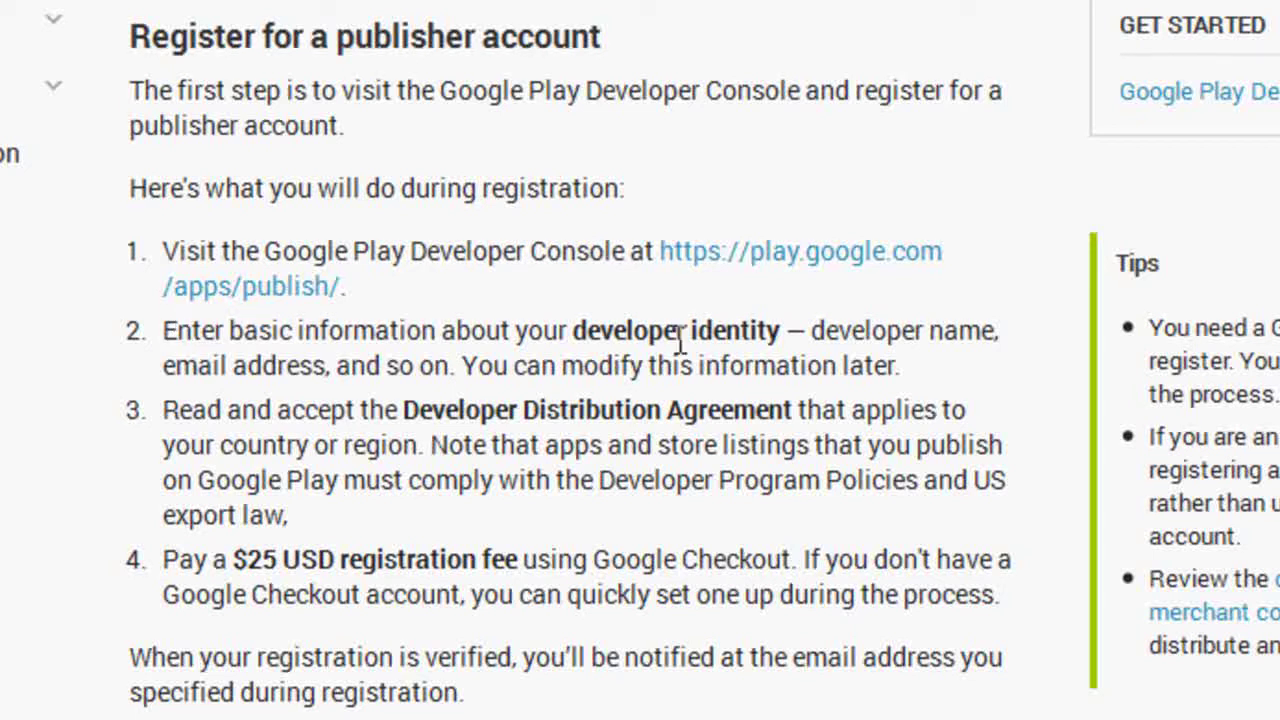
{"action": "left_click_drag", "start_coordinate": [174, 368], "coordinate": [383, 368]}
{"action": "left_click", "coordinate": [805, 256]}
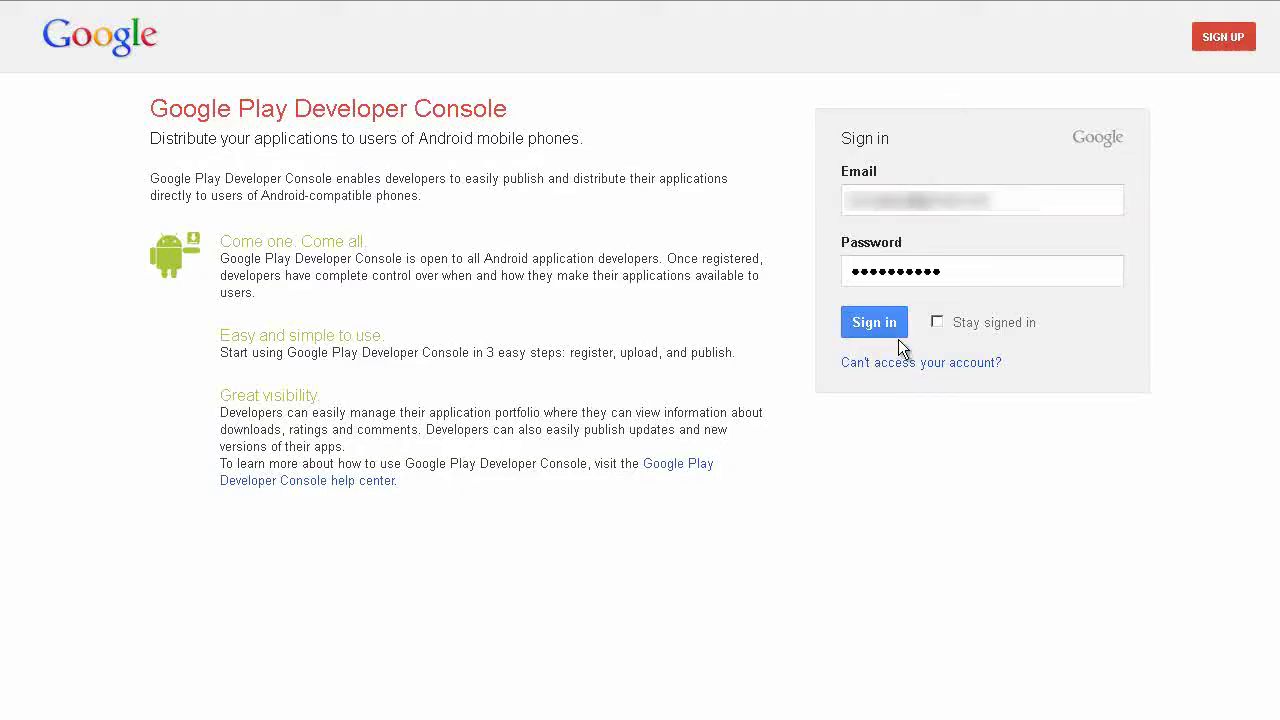
{"action": "left_click", "coordinate": [878, 322]}
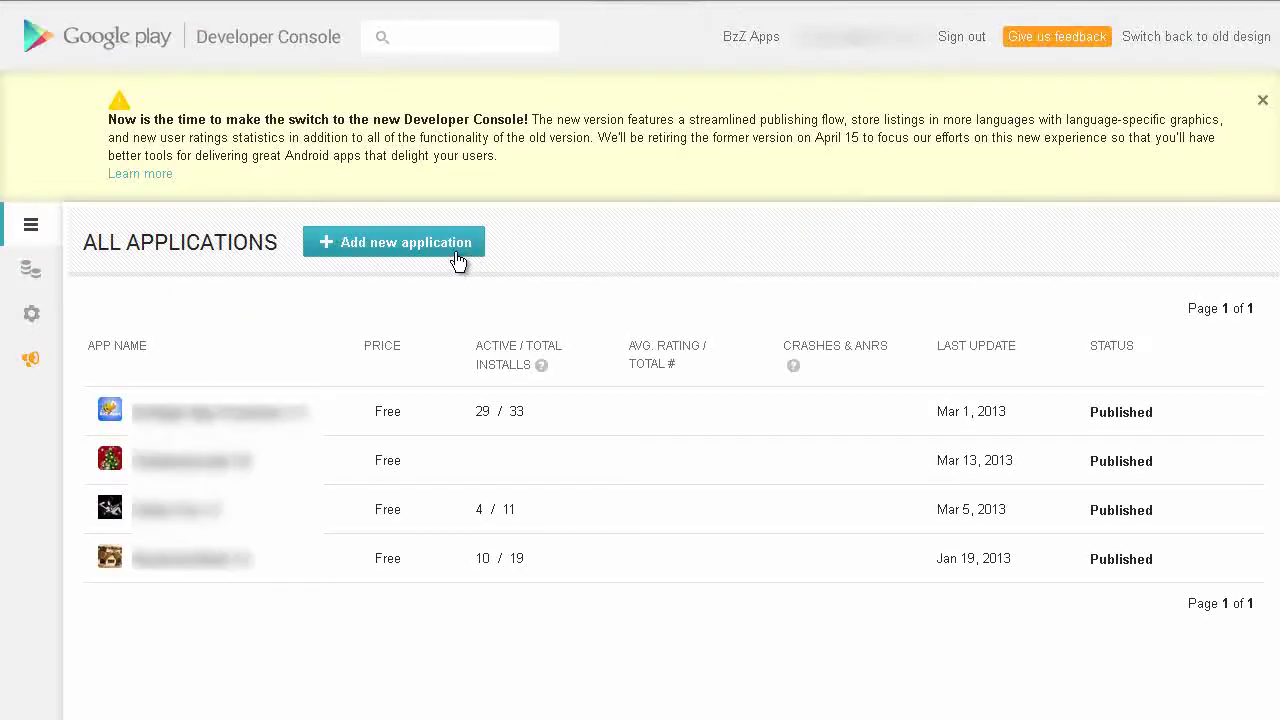
Add a new application in English (United States) titled Tin Pan Alley, starting with the APK upload
{"action": "left_click", "coordinate": [388, 252]}
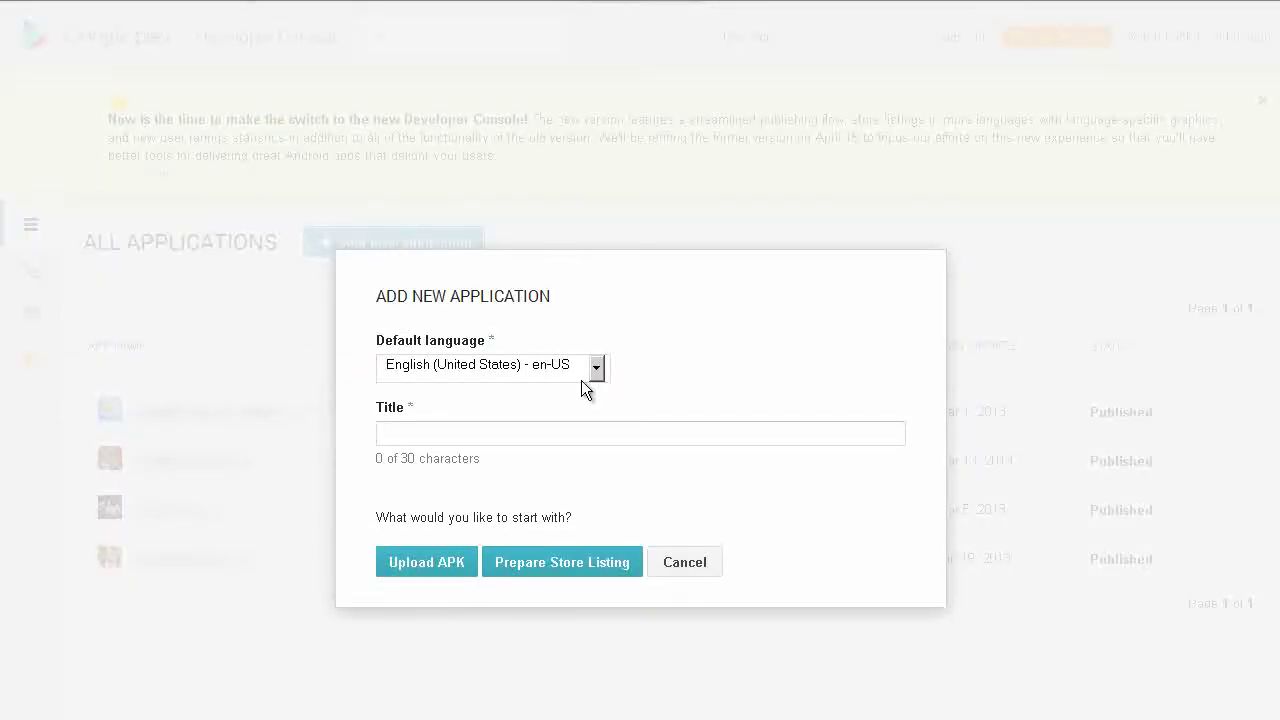
{"action": "left_click", "coordinate": [563, 435]}
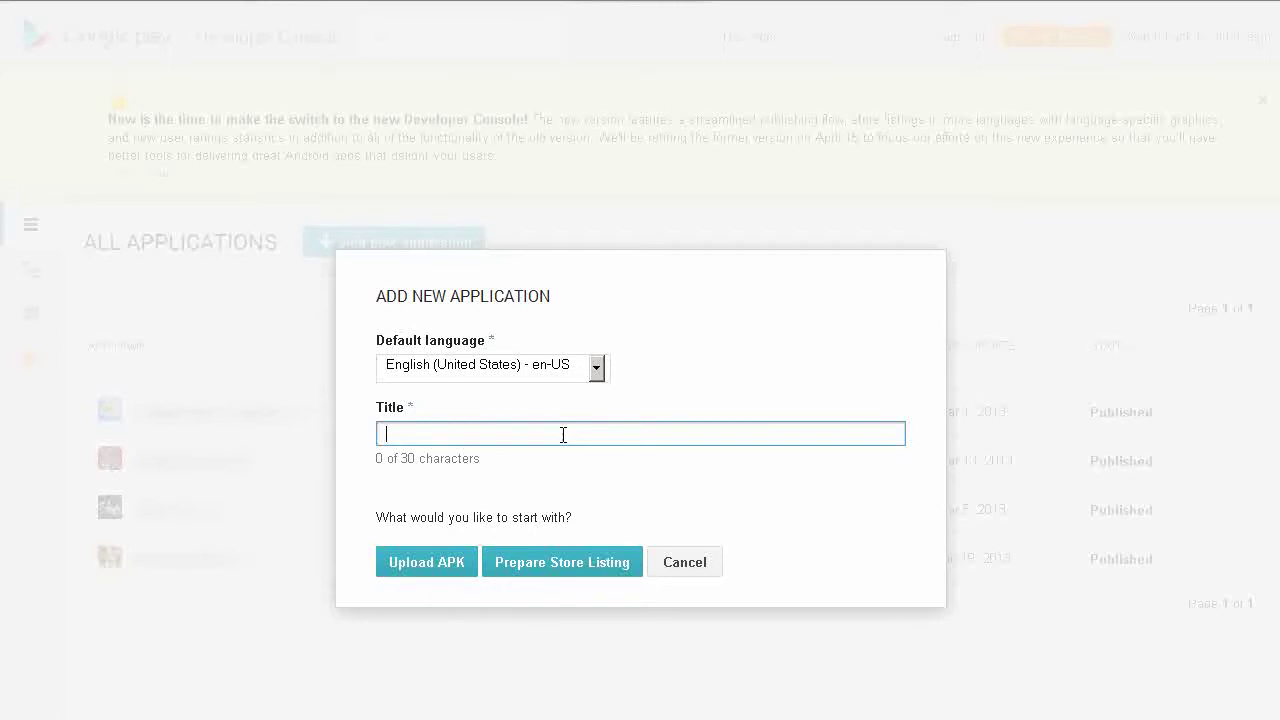
{"action": "type", "text": "Tin Pan Alley"}
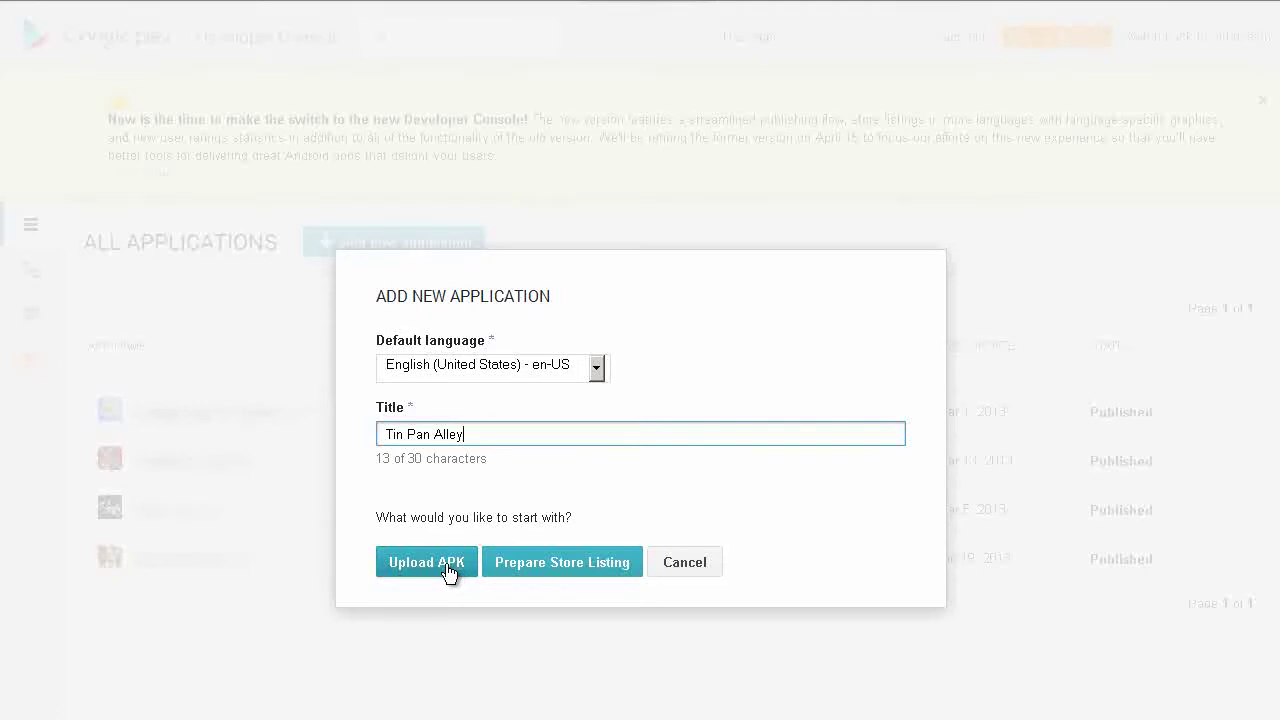
{"action": "left_click", "coordinate": [449, 569]}
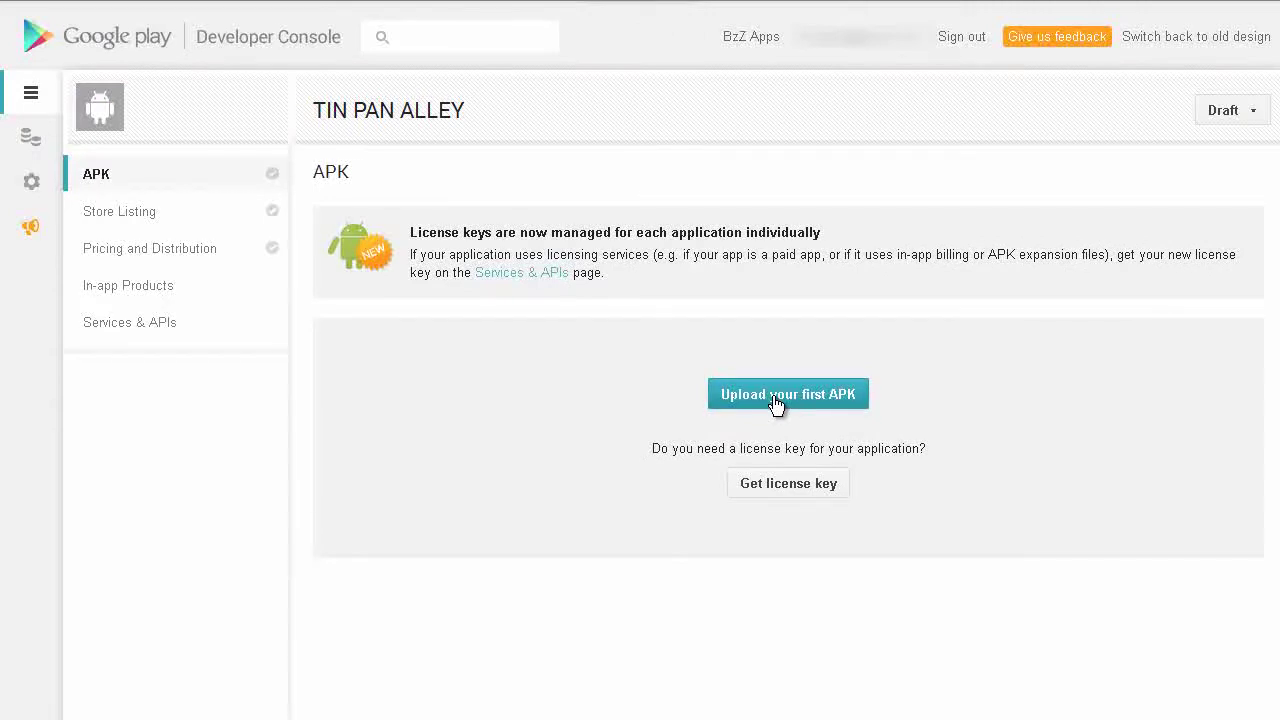
Upload app-release.apk from the TinPanAlley folder as the application's first APK
{"action": "left_click", "coordinate": [776, 398]}
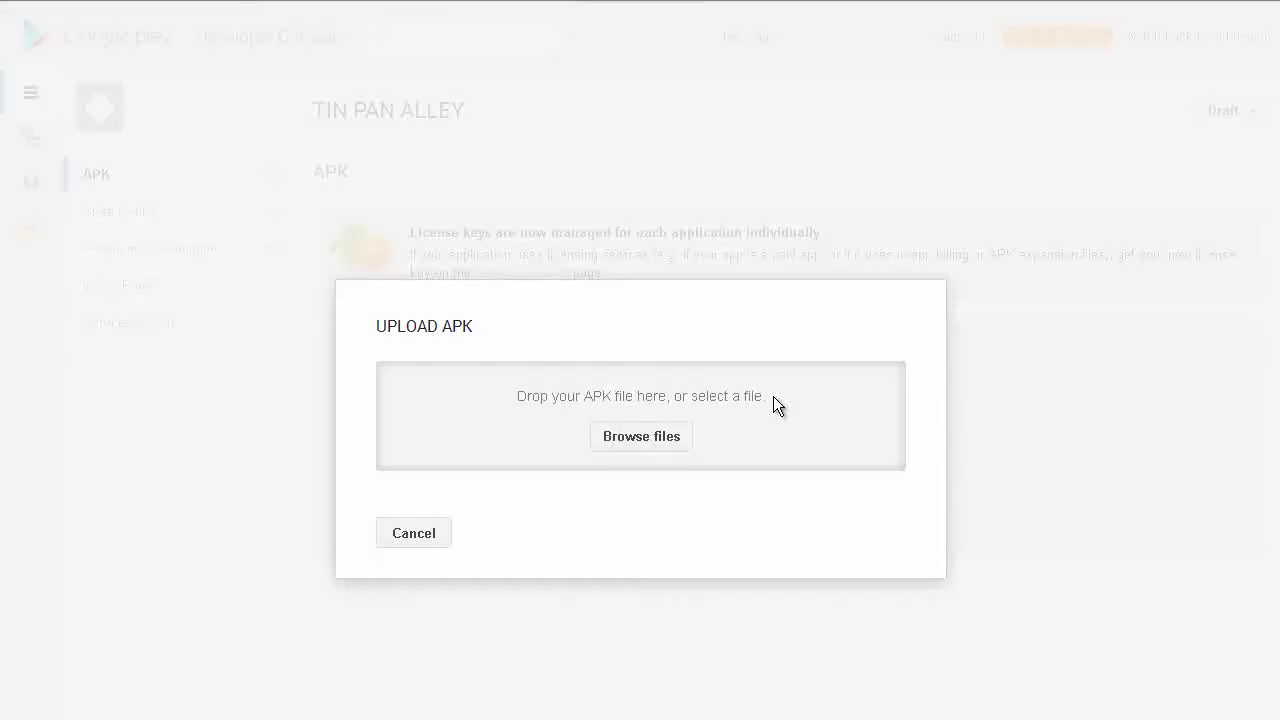
{"action": "left_click", "coordinate": [667, 441]}
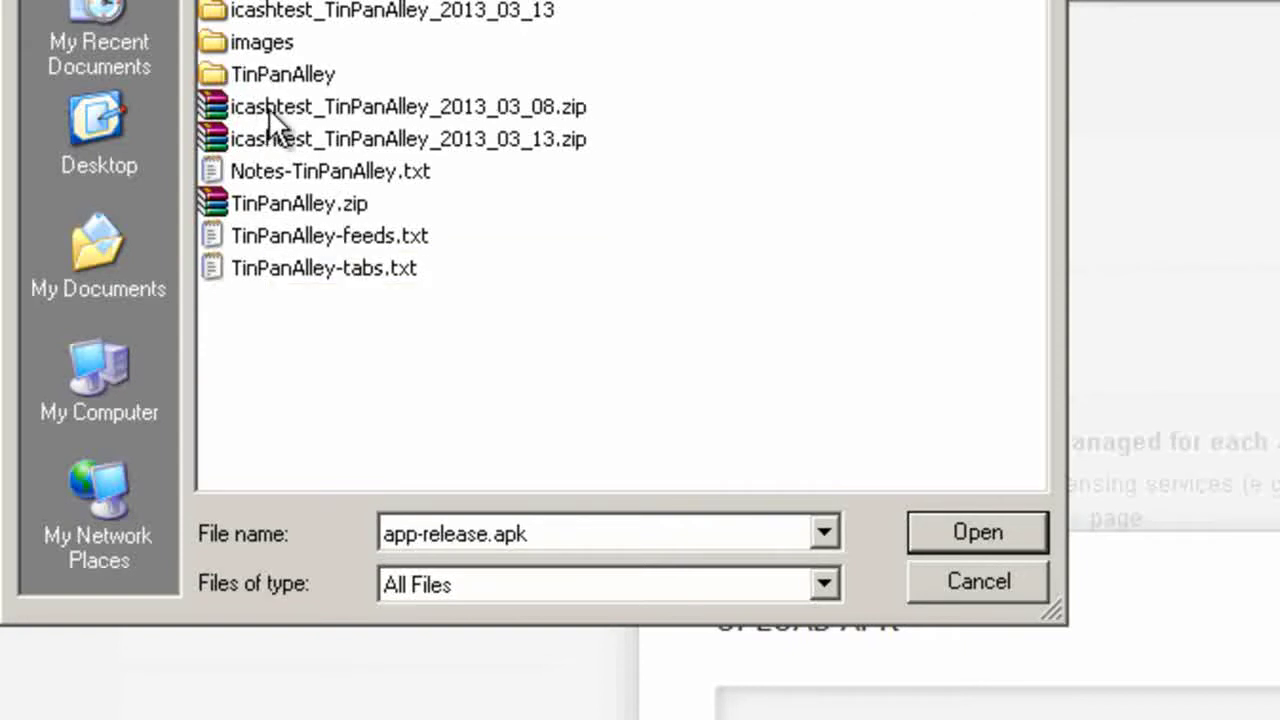
{"action": "double_click", "coordinate": [274, 75]}
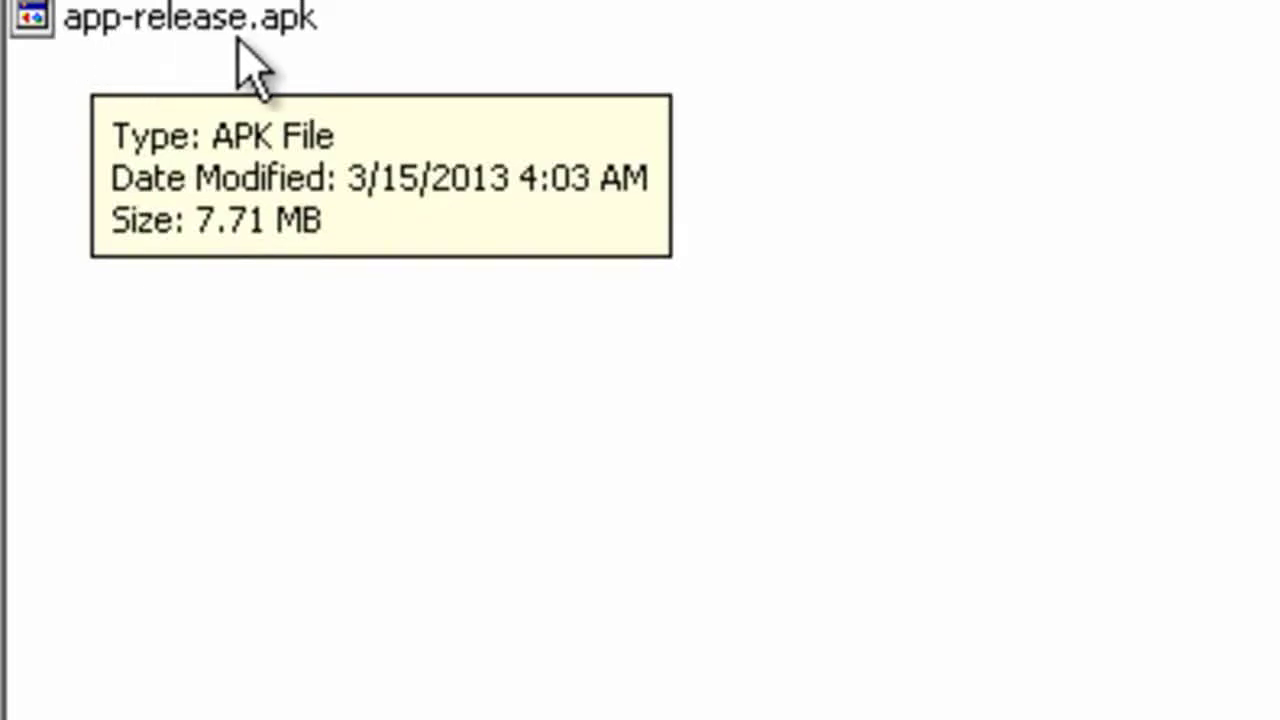
{"action": "left_click", "coordinate": [150, 20]}
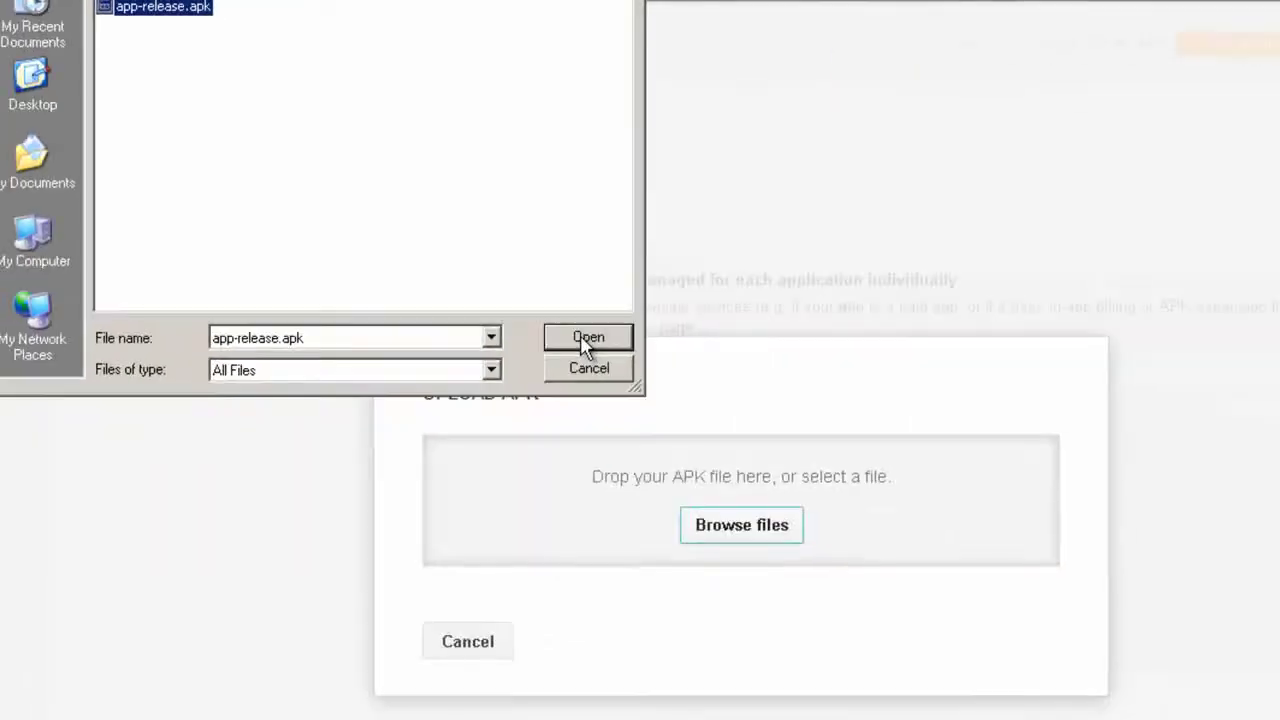
{"action": "left_click", "coordinate": [586, 339]}
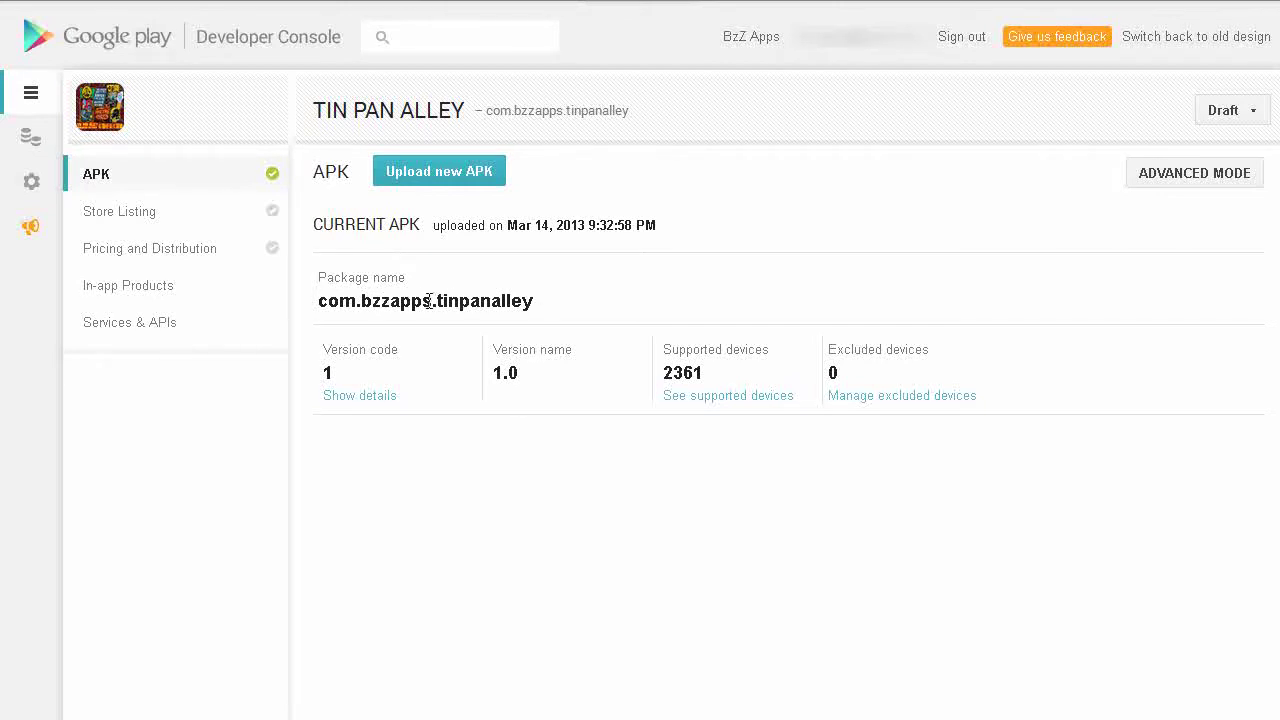
Set the store listing title to Tin Pan Alley Tainan and copy in the description from the BzZ Apps Android Market Properties page
{"action": "left_click", "coordinate": [123, 218]}
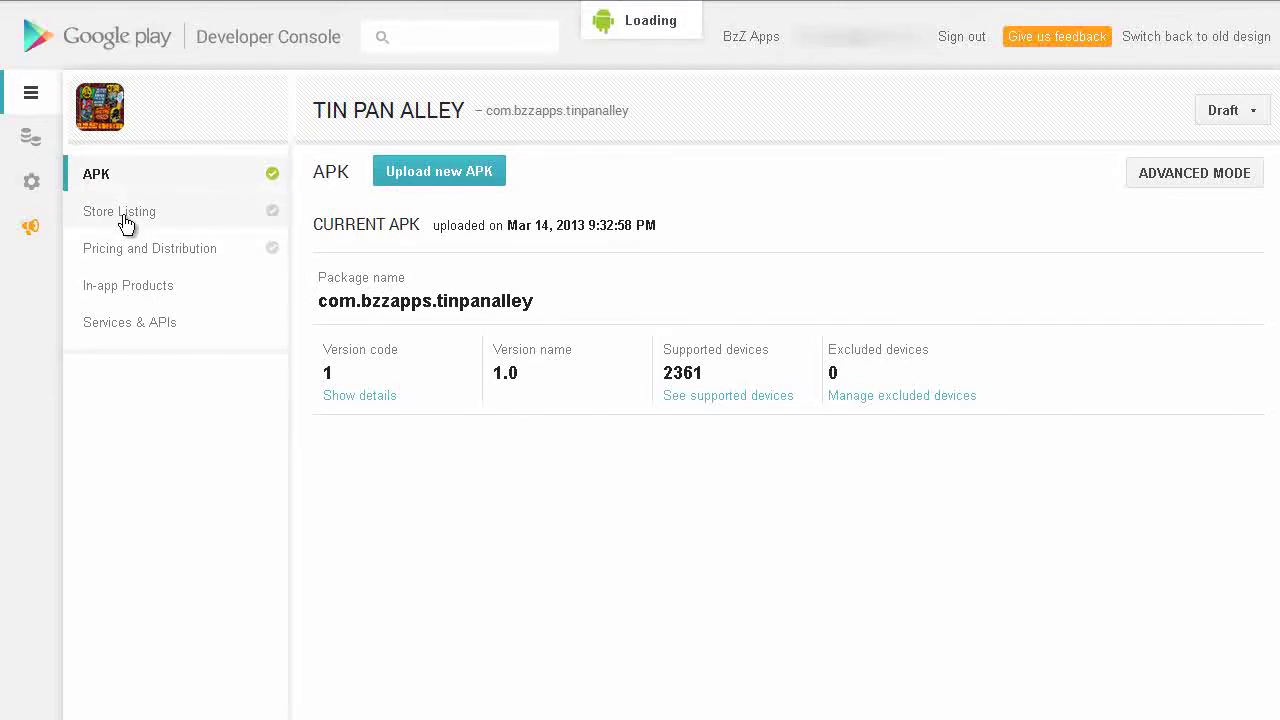
{"action": "left_click", "coordinate": [726, 325]}
{"action": "type", "text": "Tainan"}
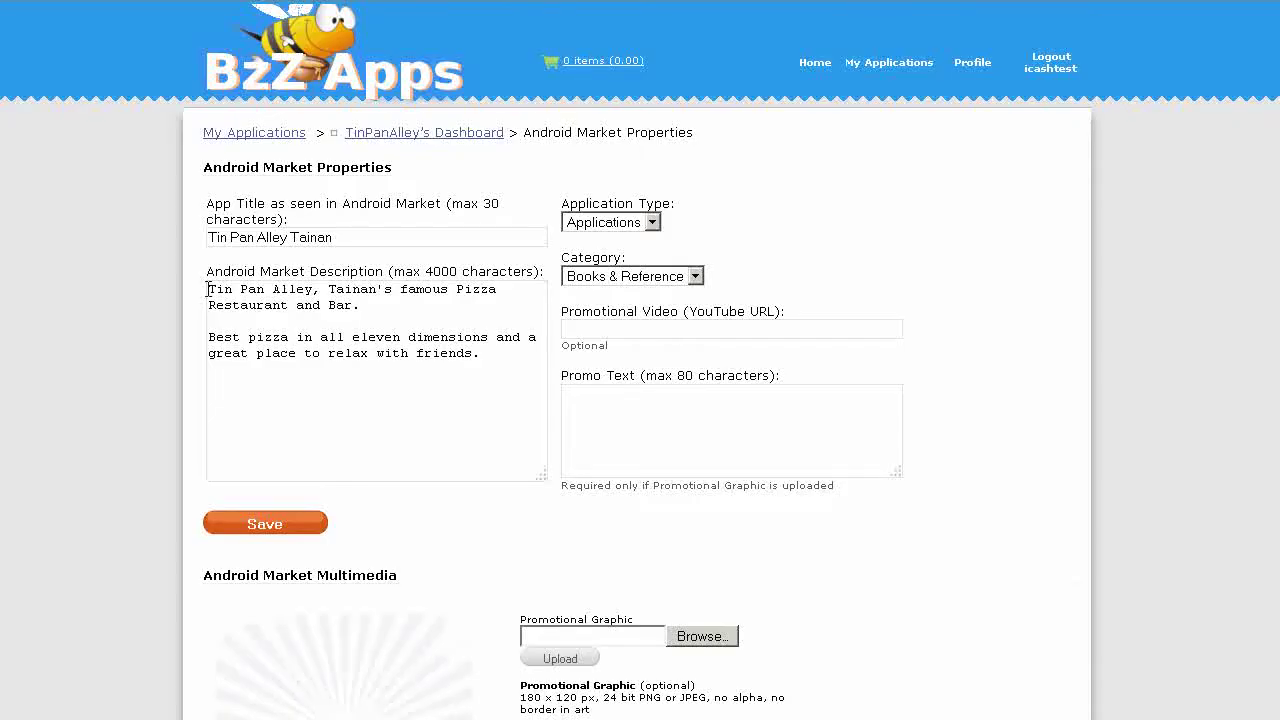
{"action": "left_click_drag", "start_coordinate": [208, 289], "coordinate": [480, 376]}
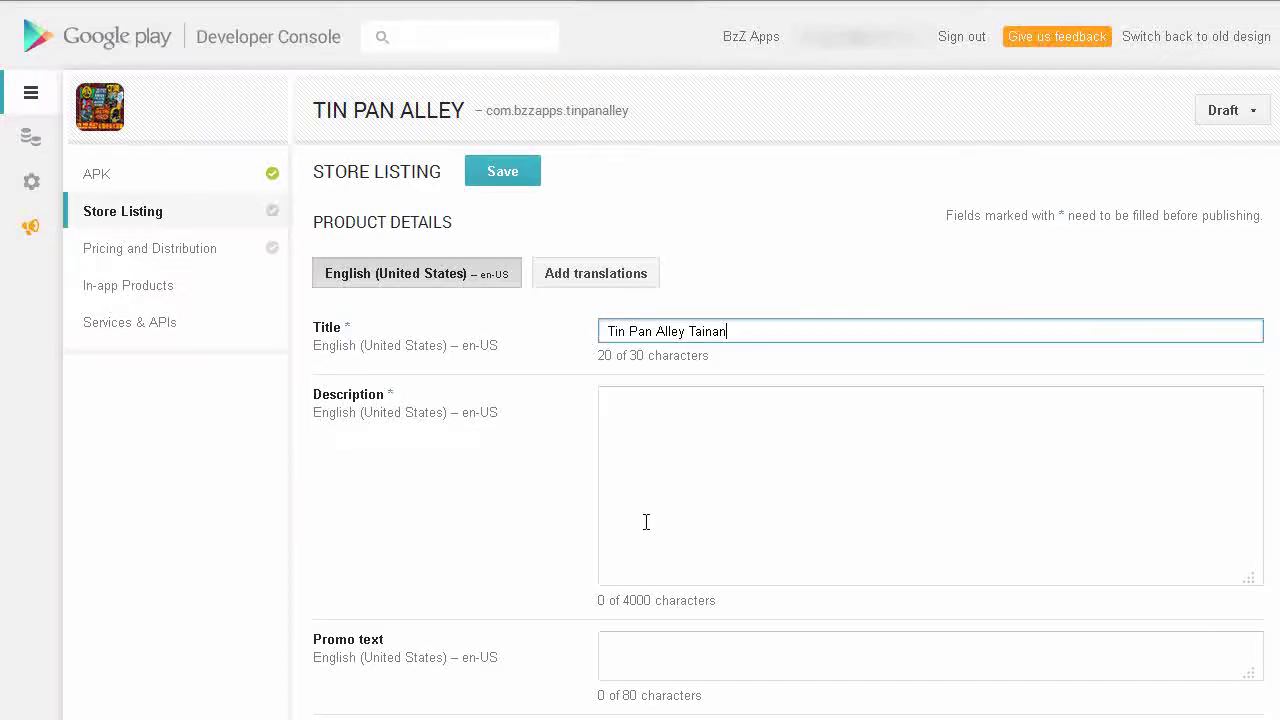
{"action": "left_click", "coordinate": [685, 490]}
{"action": "type", "text": "Tin Pan Alley, Tainan's famous Pizza Restaurant and Bar.  Best pizza in all eleven dimensions and a great place to relax with friends."}
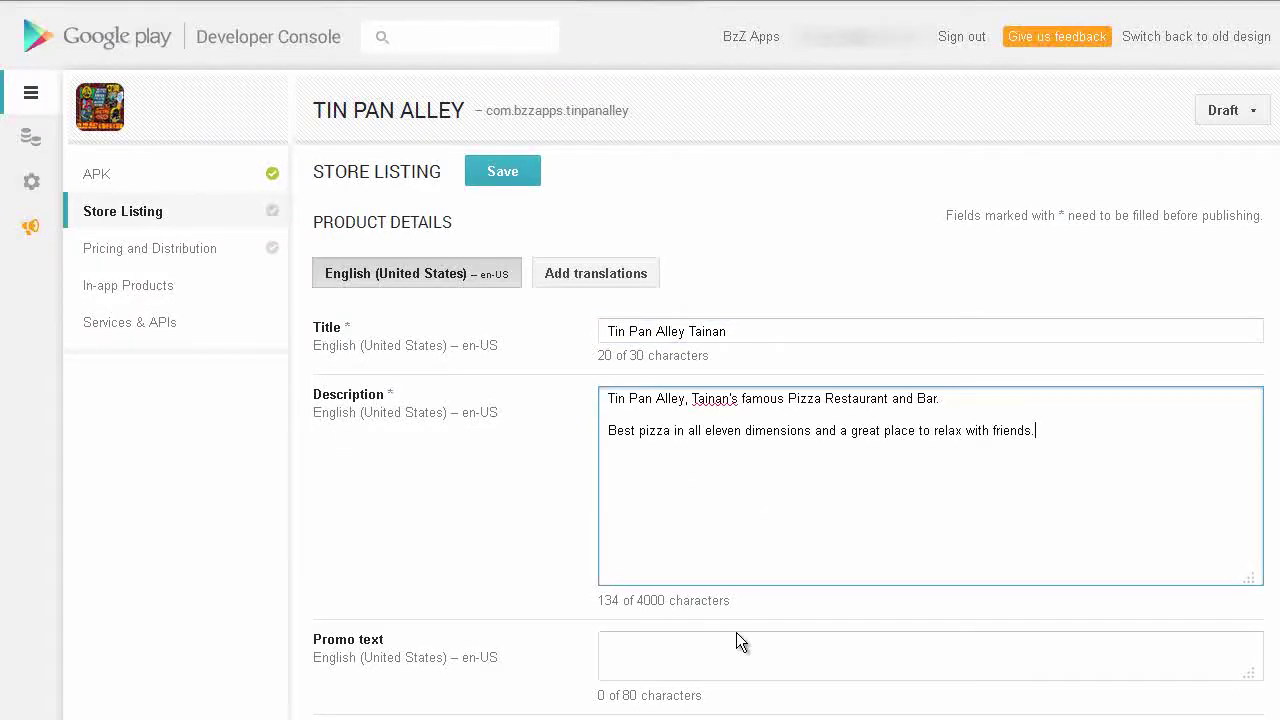
Review the screenshot requirements and read the article's instructions for Android 4.0 and manufacturer screenshot shortcuts
{"action": "scroll", "coordinate": [760, 563], "scroll_direction": "down", "scroll_amount": 4}
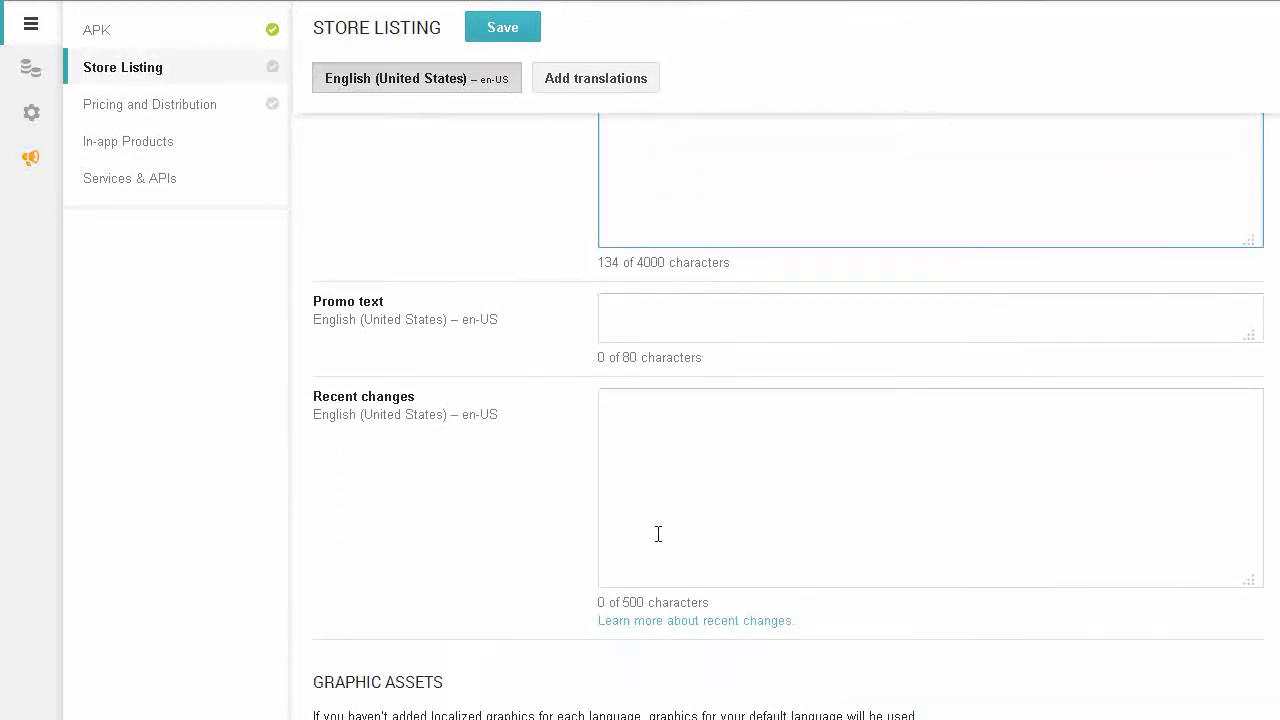
{"action": "scroll", "coordinate": [800, 454], "scroll_direction": "down", "scroll_amount": 4}
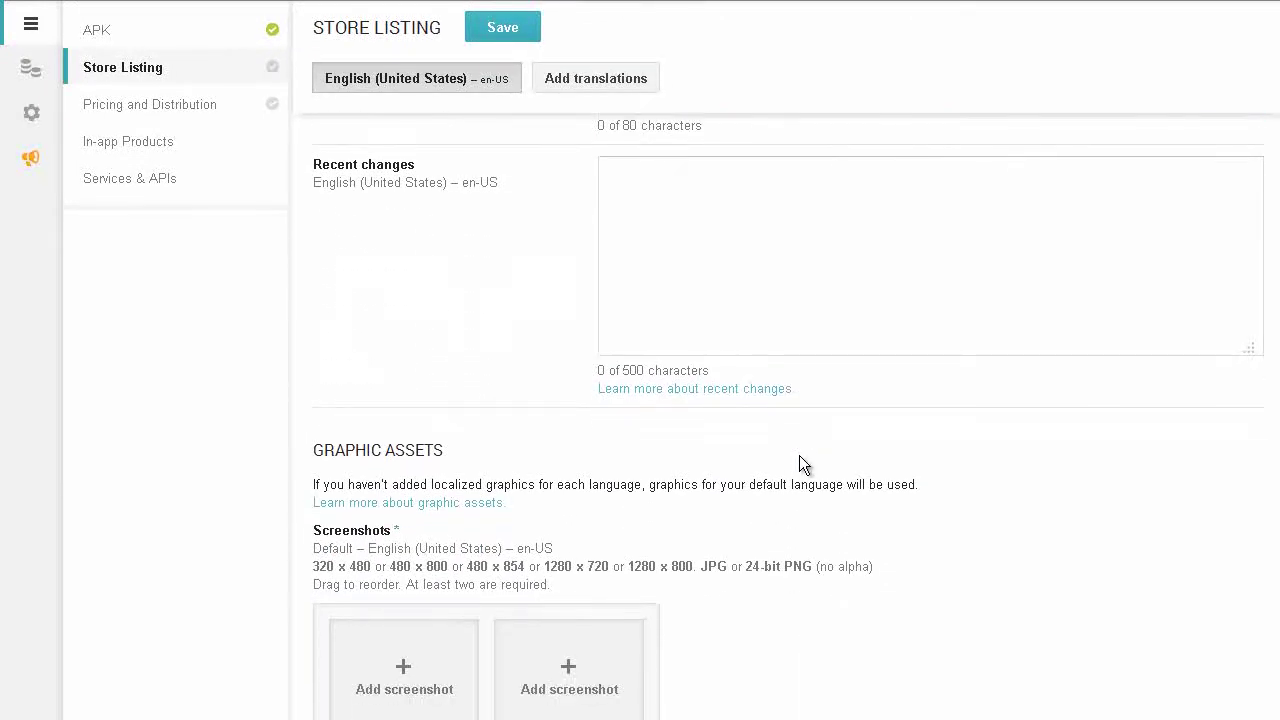
{"action": "scroll", "coordinate": [903, 437], "scroll_direction": "down", "scroll_amount": 1}
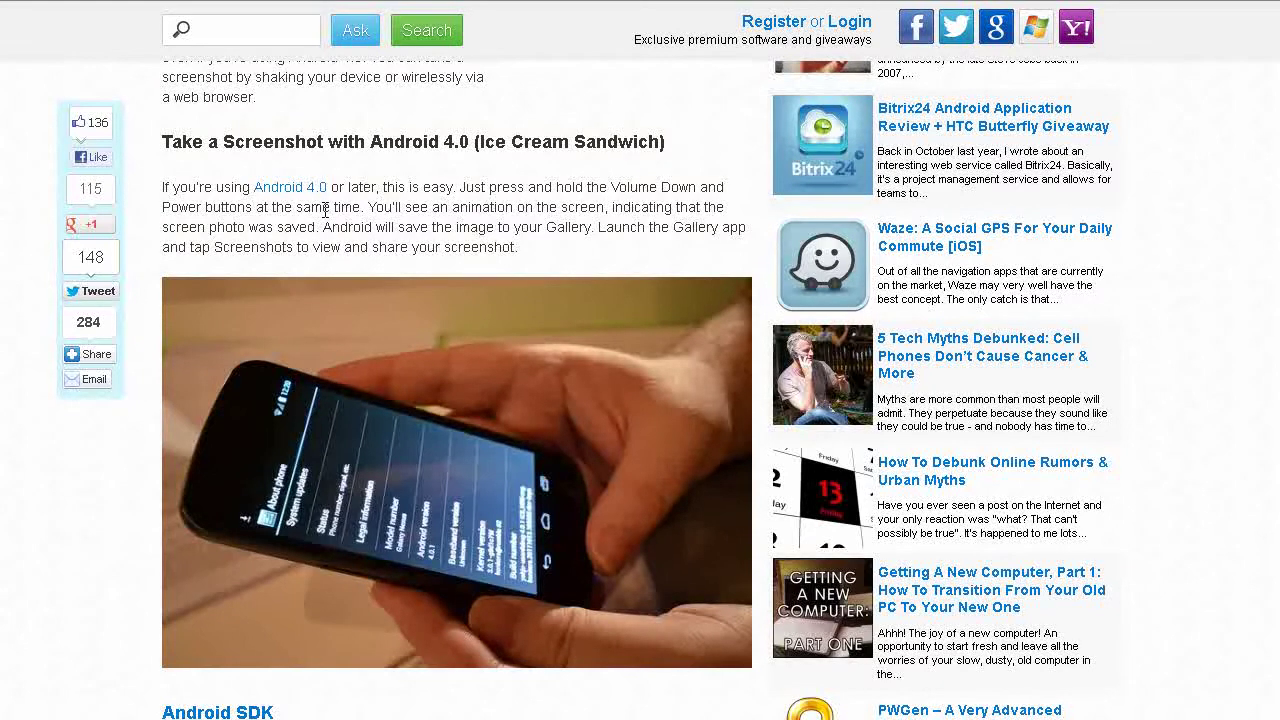
{"action": "scroll", "coordinate": [258, 252], "scroll_direction": "down", "scroll_amount": 10}
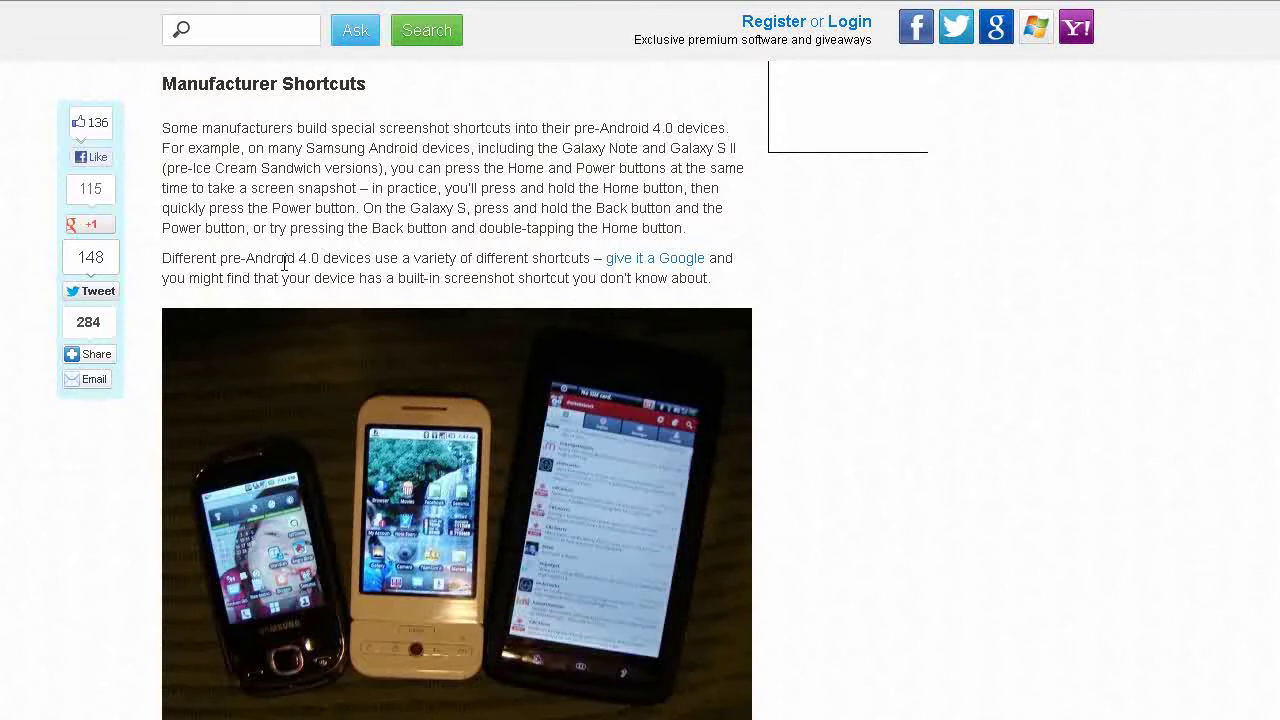
{"action": "left_click_drag", "start_coordinate": [508, 166], "coordinate": [670, 168]}
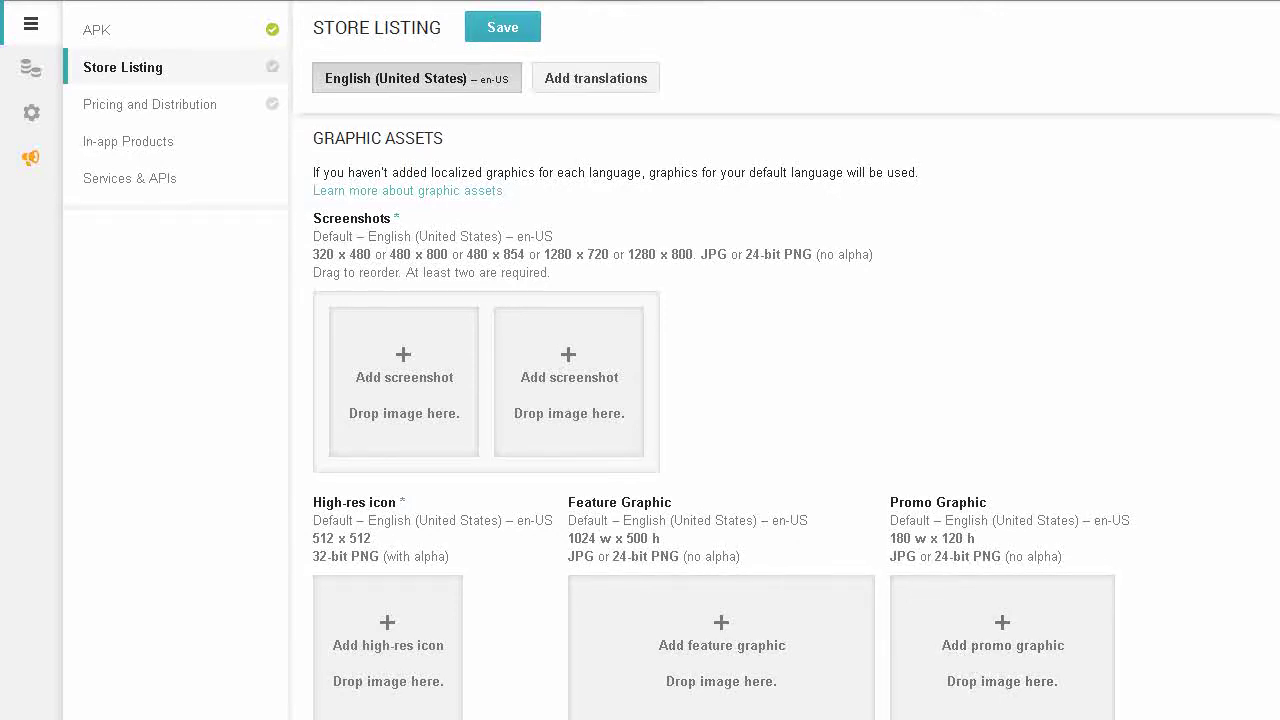
Add eight app screenshots and the high-res icon to the store listing's graphic assets
{"action": "left_click_drag", "start_coordinate": [224, 463], "coordinate": [425, 381]}
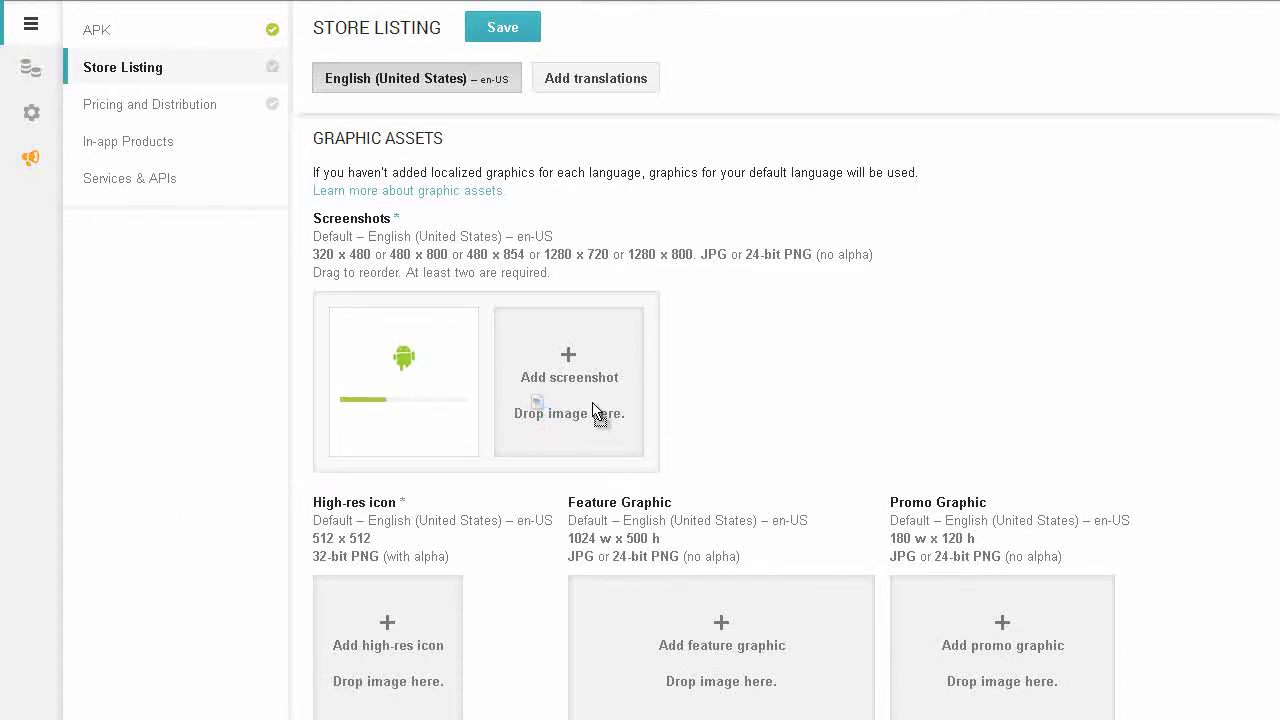
{"action": "left_click_drag", "start_coordinate": [742, 477], "coordinate": [781, 379]}
{"action": "left_click_drag", "start_coordinate": [983, 420], "coordinate": [955, 410]}
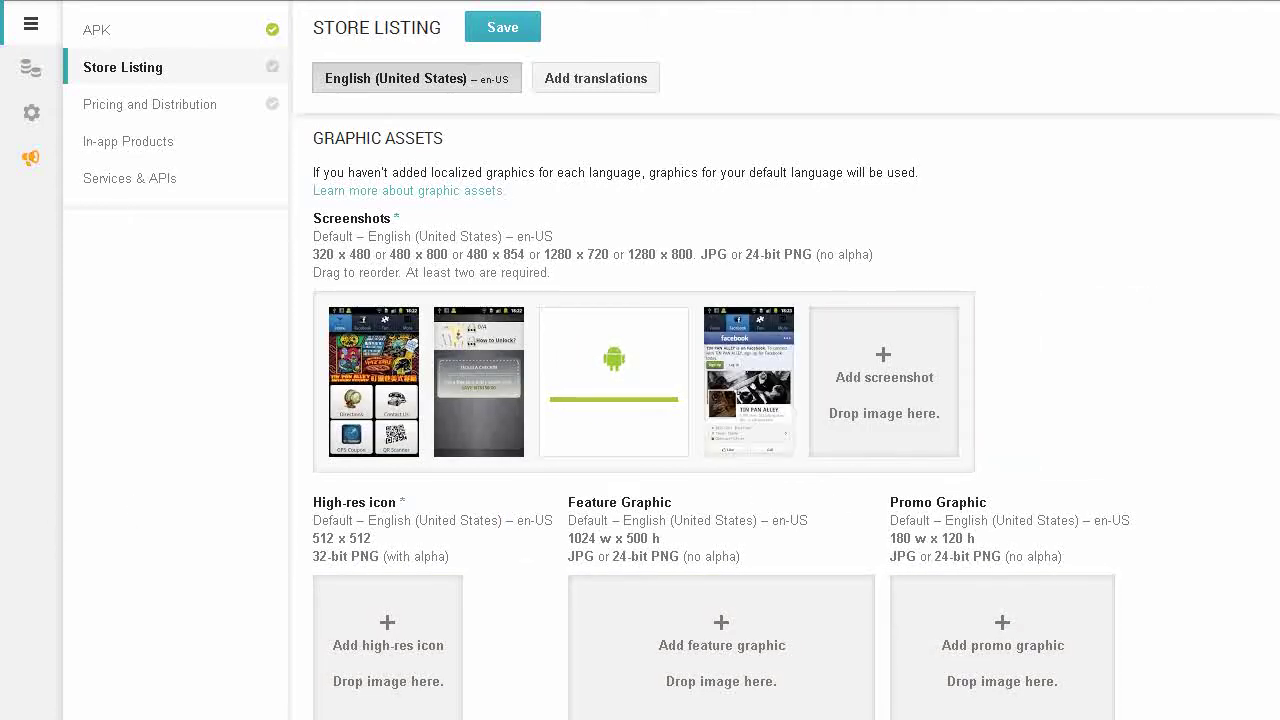
{"action": "left_click_drag", "start_coordinate": [322, 606], "coordinate": [856, 400]}
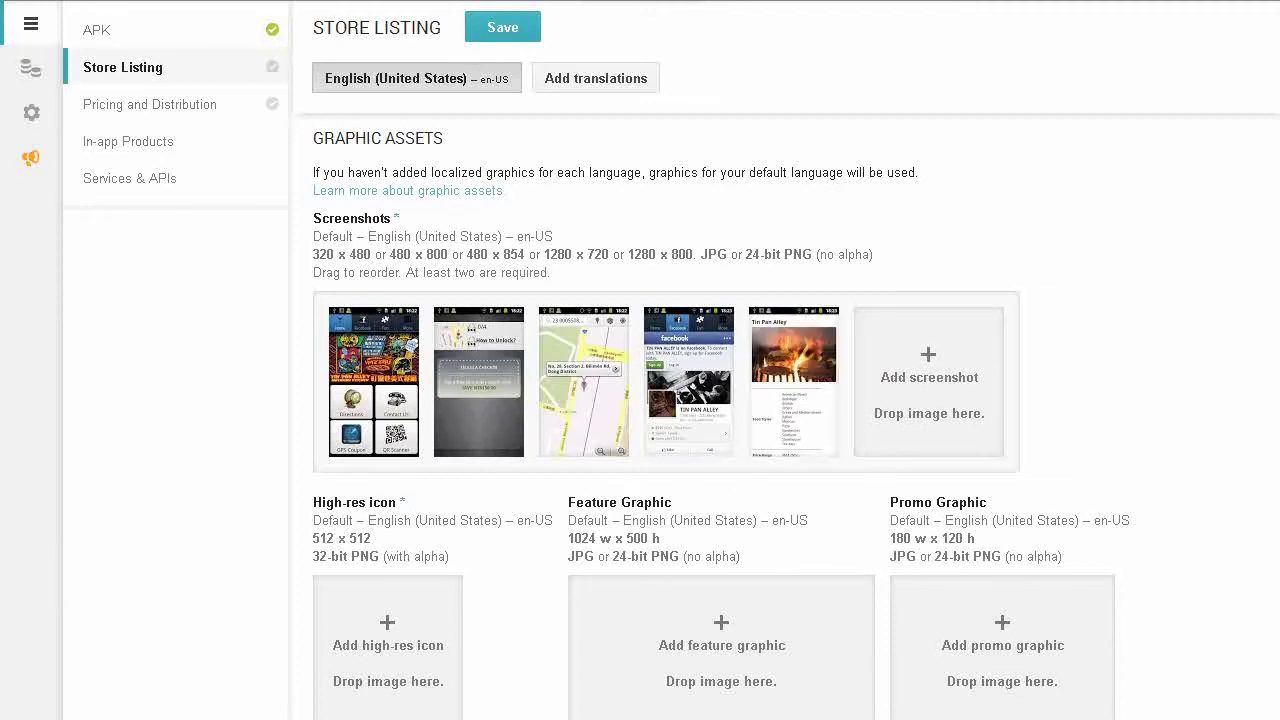
{"action": "left_click_drag", "start_coordinate": [316, 592], "coordinate": [974, 414]}
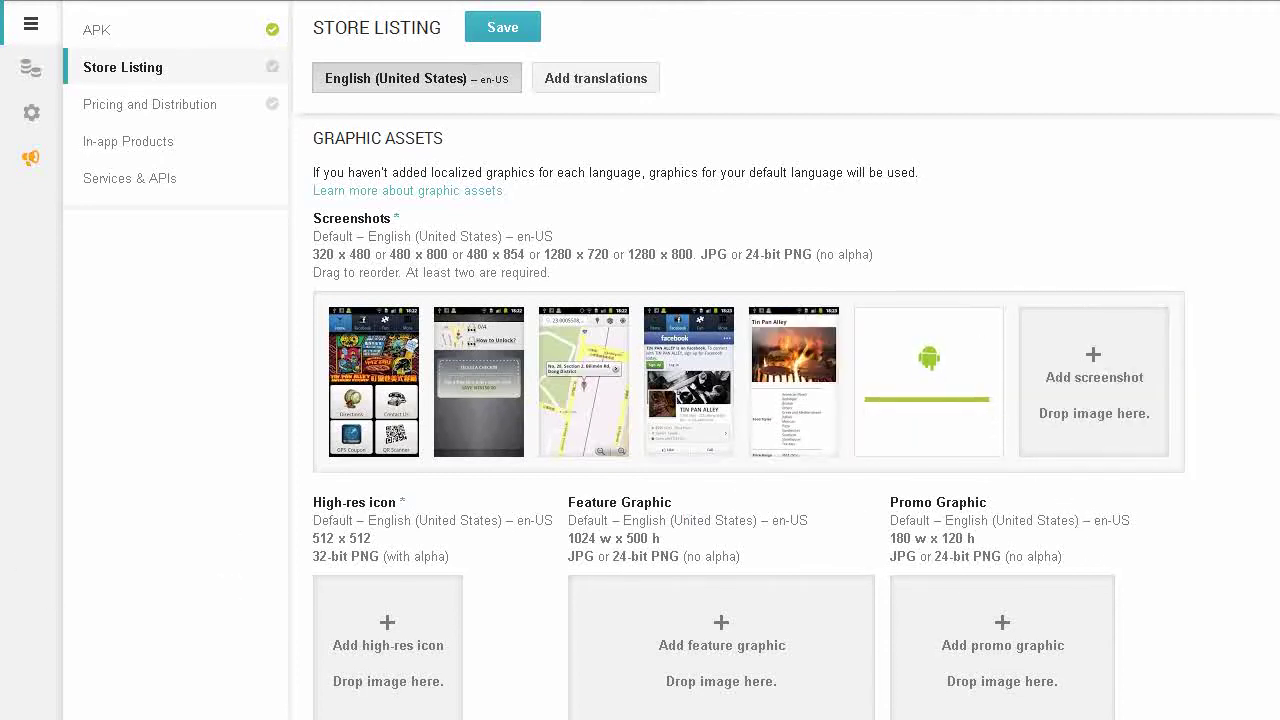
{"action": "left_click_drag", "start_coordinate": [198, 590], "coordinate": [1177, 394]}
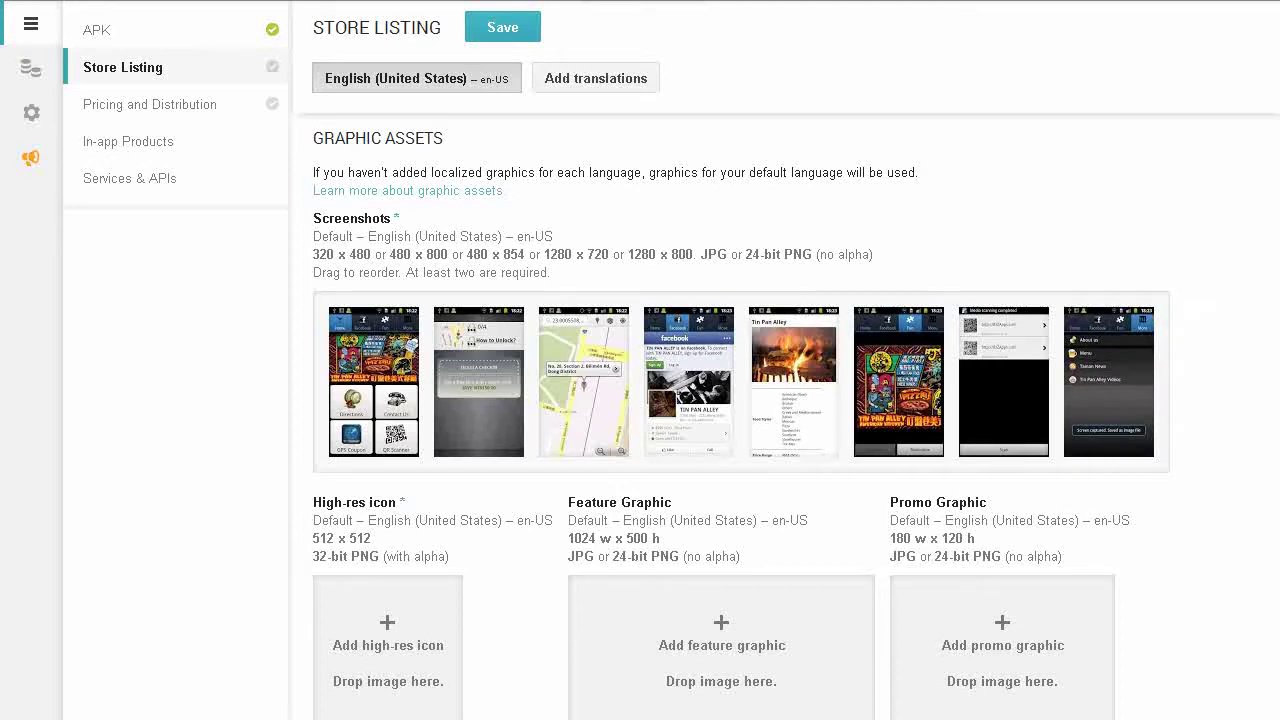
{"action": "scroll", "coordinate": [788, 416], "scroll_direction": "down", "scroll_amount": 4}
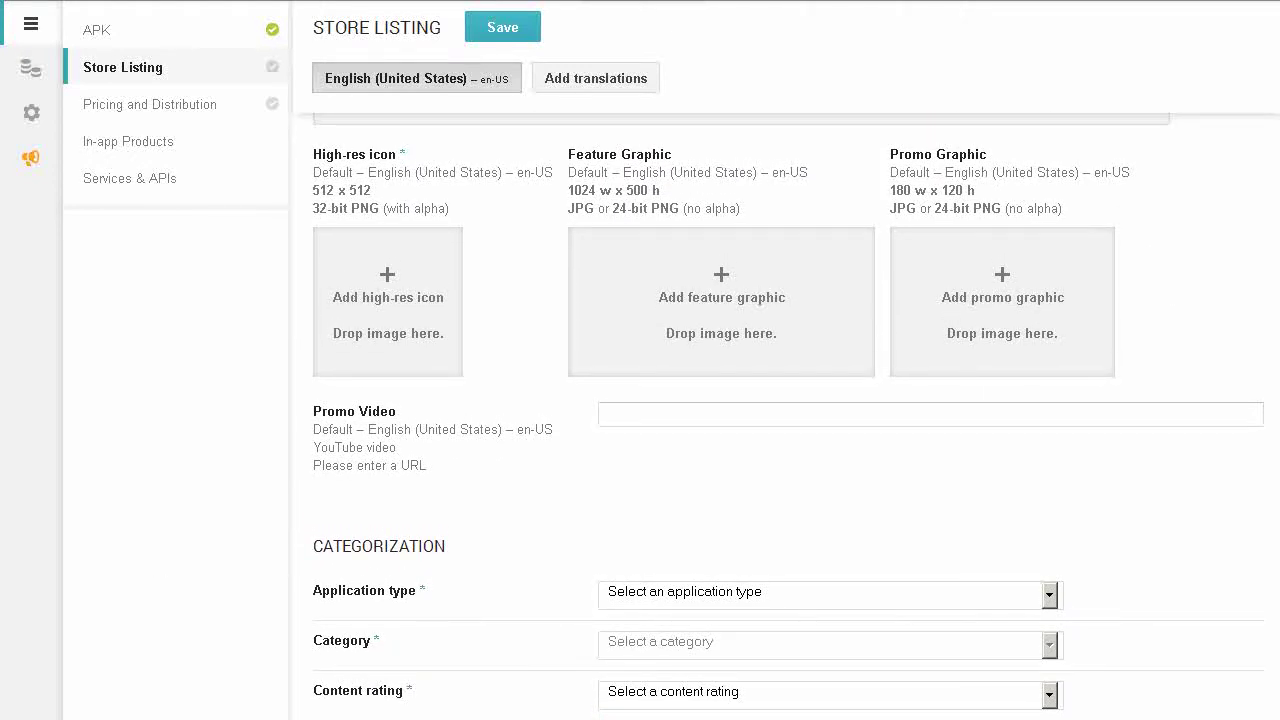
{"action": "left_click_drag", "start_coordinate": [103, 462], "coordinate": [408, 309]}
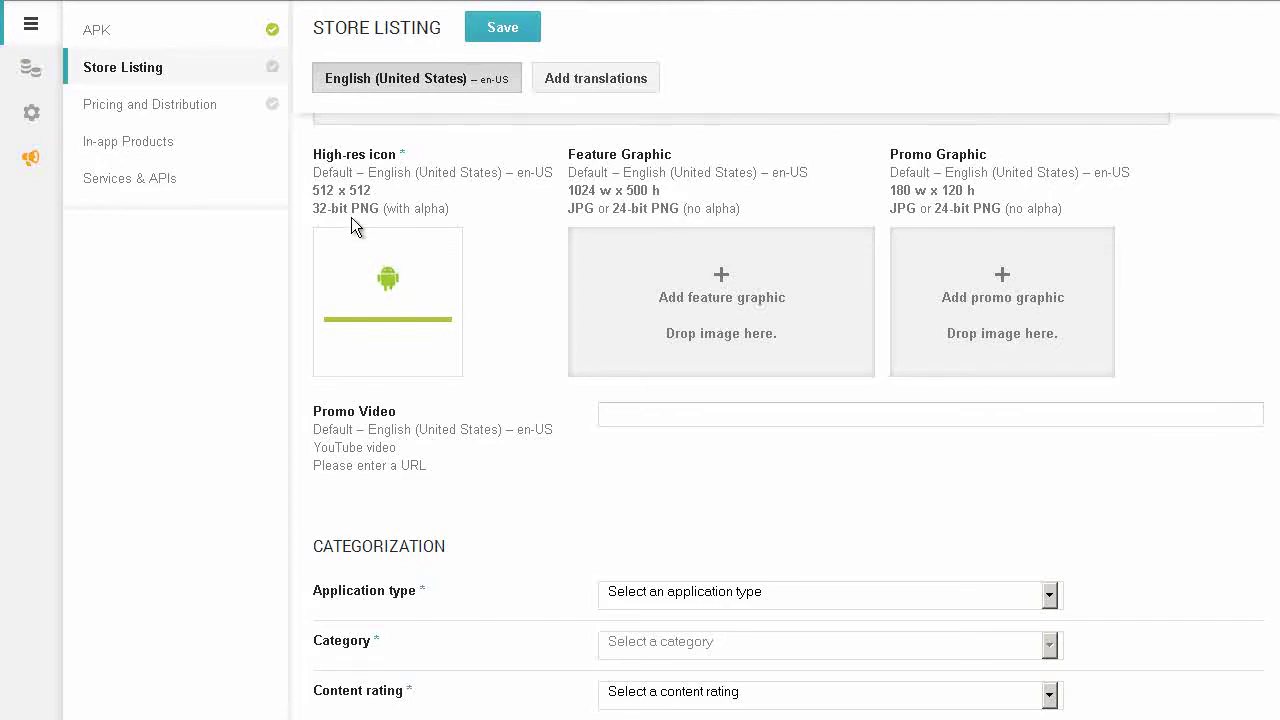
Categorize the app with application type Applications, category Business and content rating Everyone
{"action": "scroll", "coordinate": [700, 400], "scroll_direction": "down", "scroll_amount": 4}
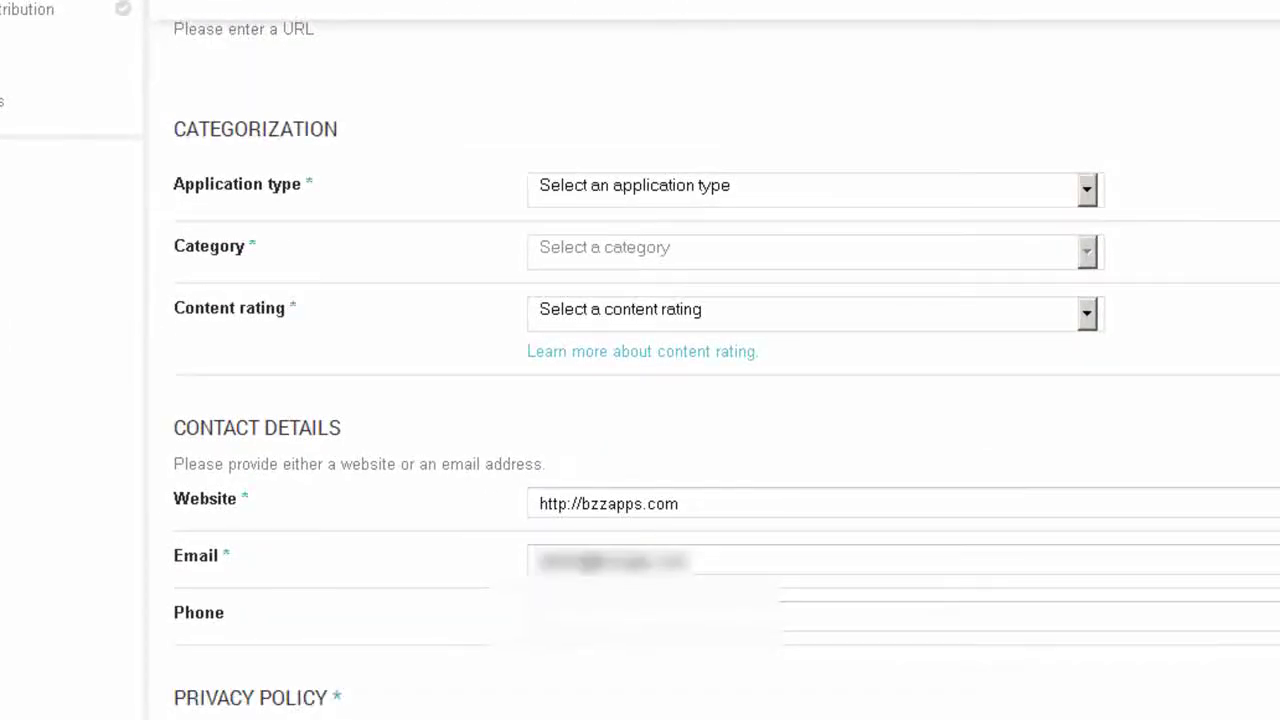
{"action": "left_click", "coordinate": [1085, 196]}
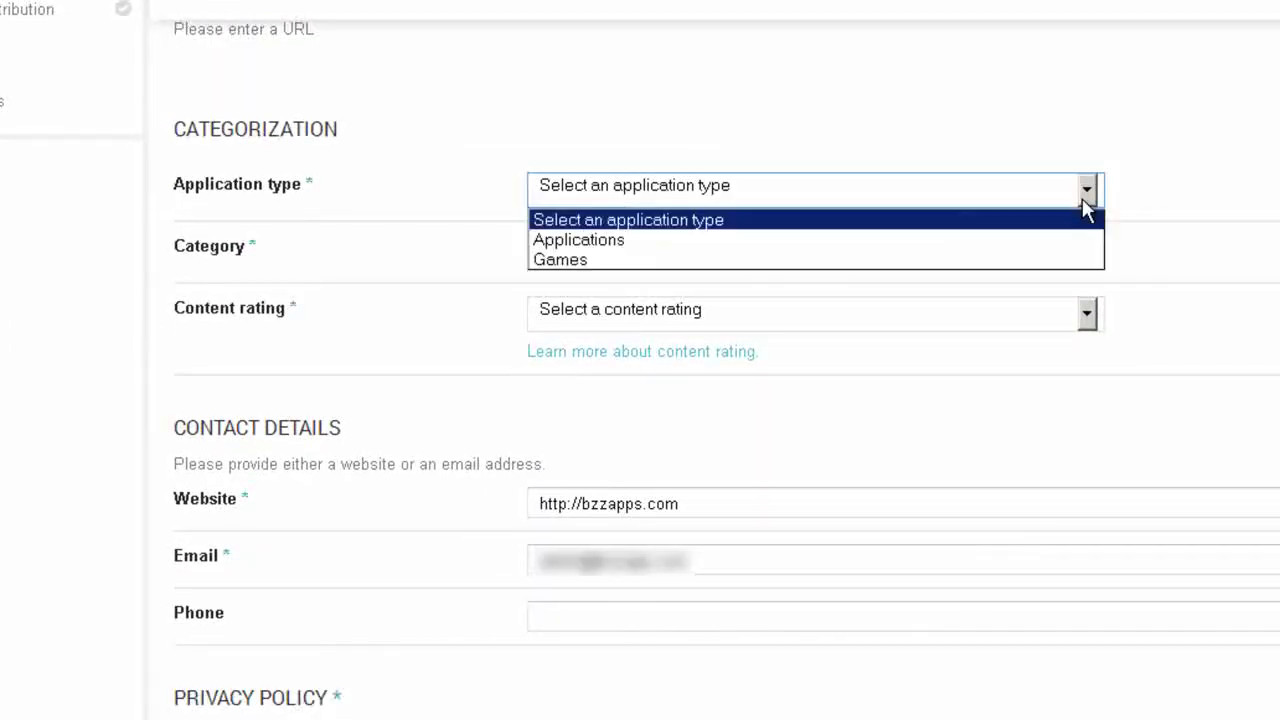
{"action": "left_click", "coordinate": [614, 242]}
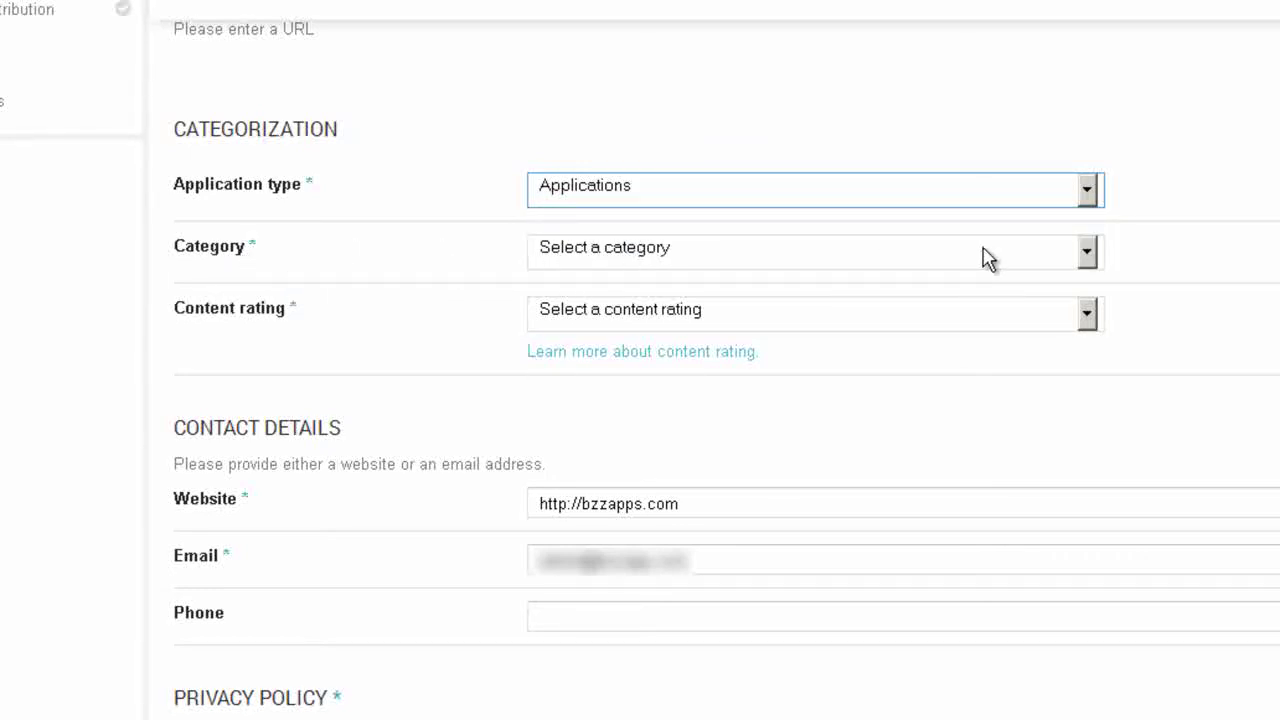
{"action": "left_click", "coordinate": [1087, 255]}
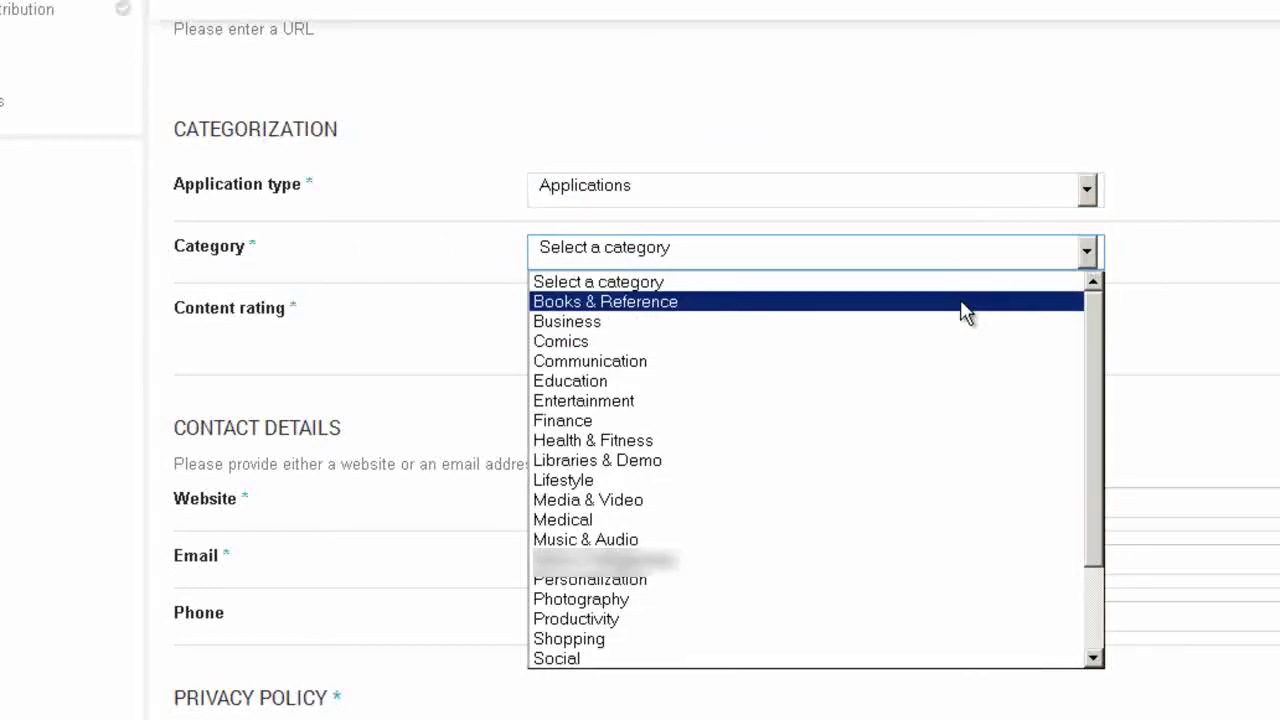
{"action": "left_click", "coordinate": [783, 321]}
{"action": "key", "text": "Tab"}
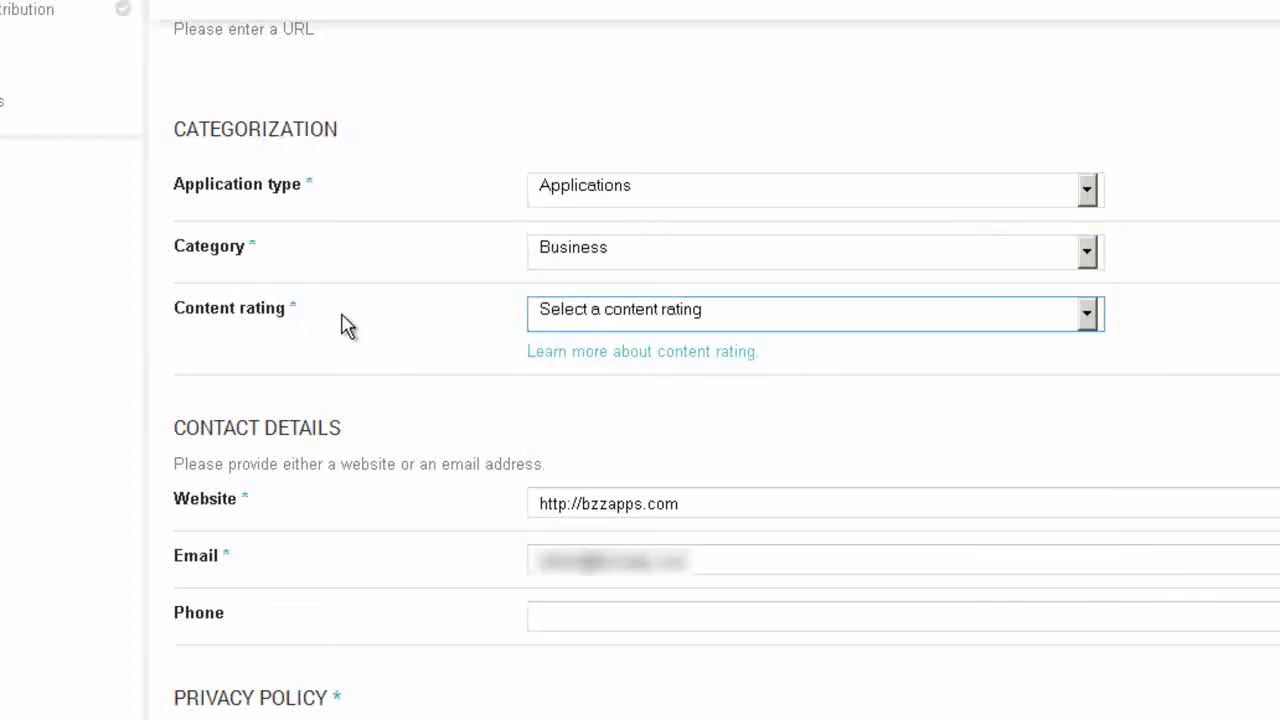
{"action": "left_click", "coordinate": [663, 318]}
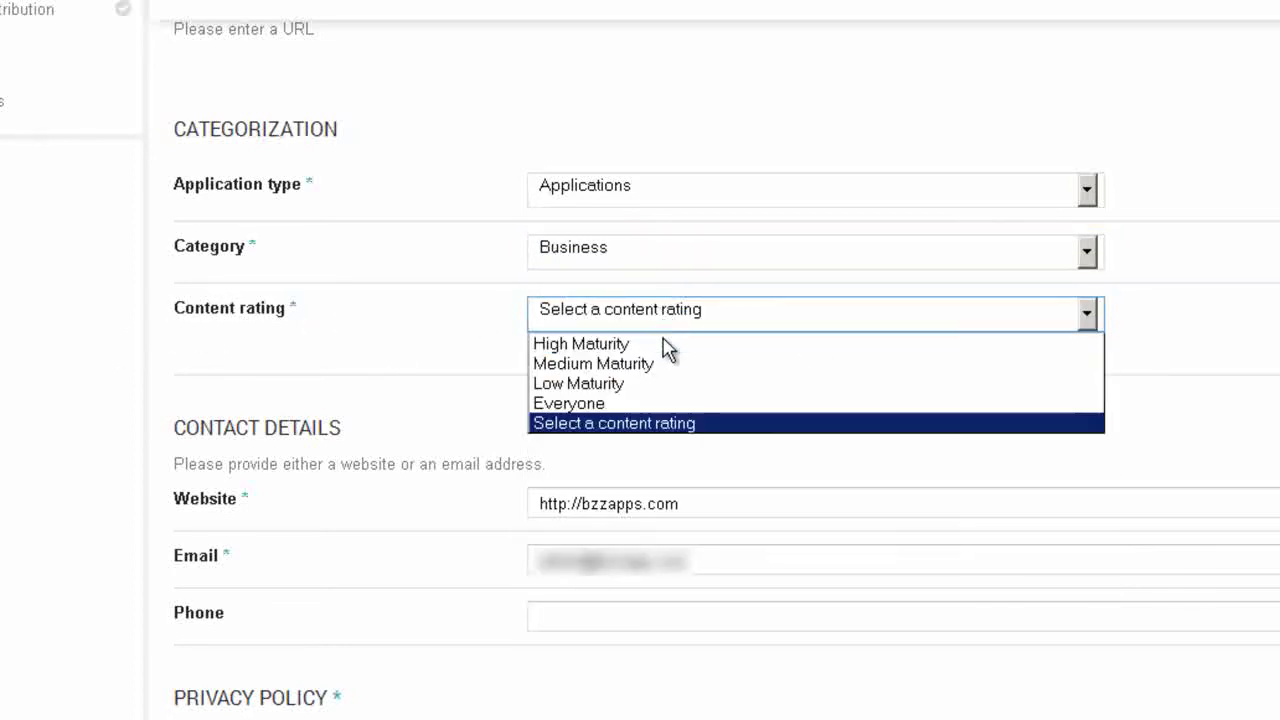
{"action": "left_click", "coordinate": [647, 410]}
Clear the contact e-mail address and opt out of submitting a privacy policy URL at this time
{"action": "scroll", "coordinate": [285, 535], "scroll_direction": "down", "scroll_amount": 2}
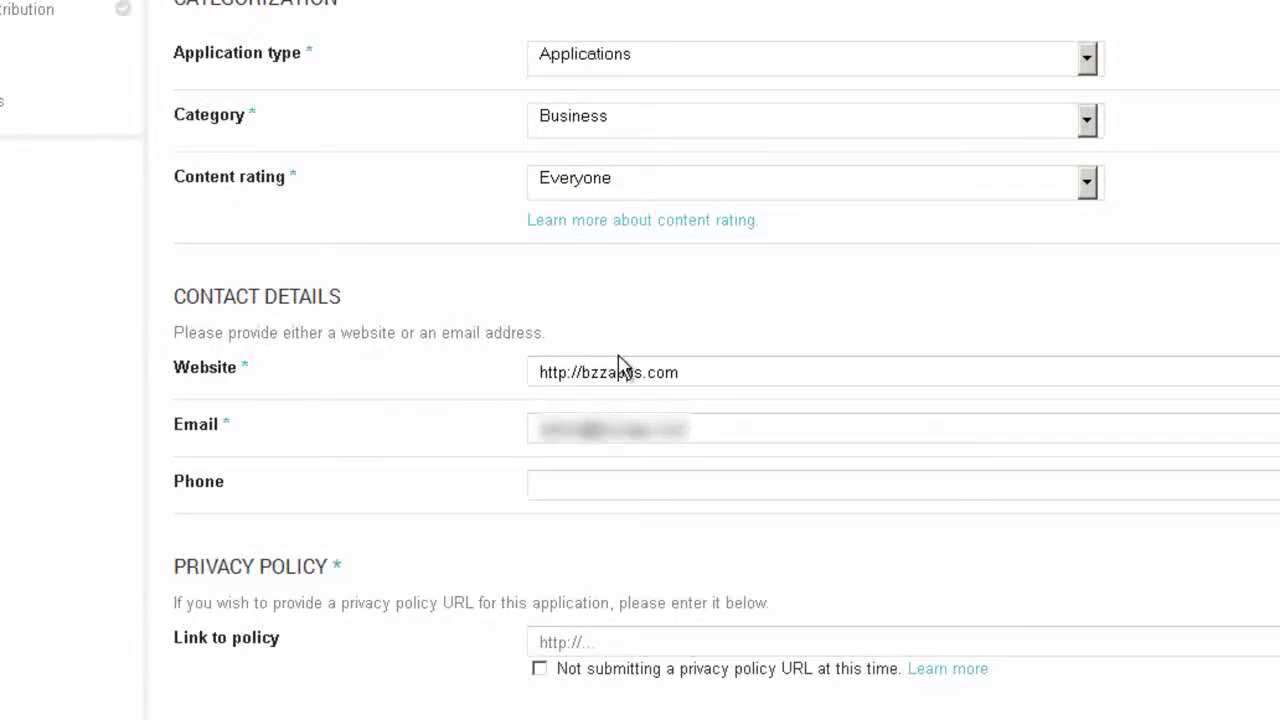
{"action": "left_click_drag", "start_coordinate": [723, 430], "coordinate": [486, 430]}
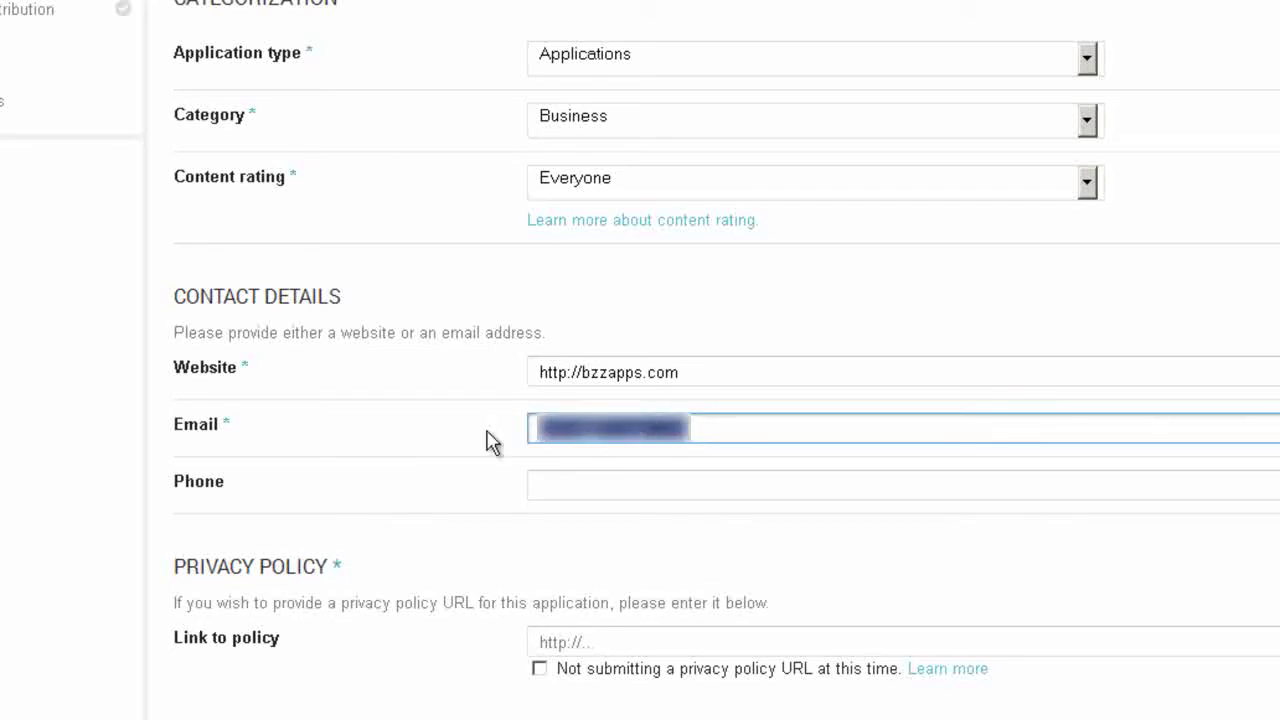
{"action": "key", "text": "BackSpace"}
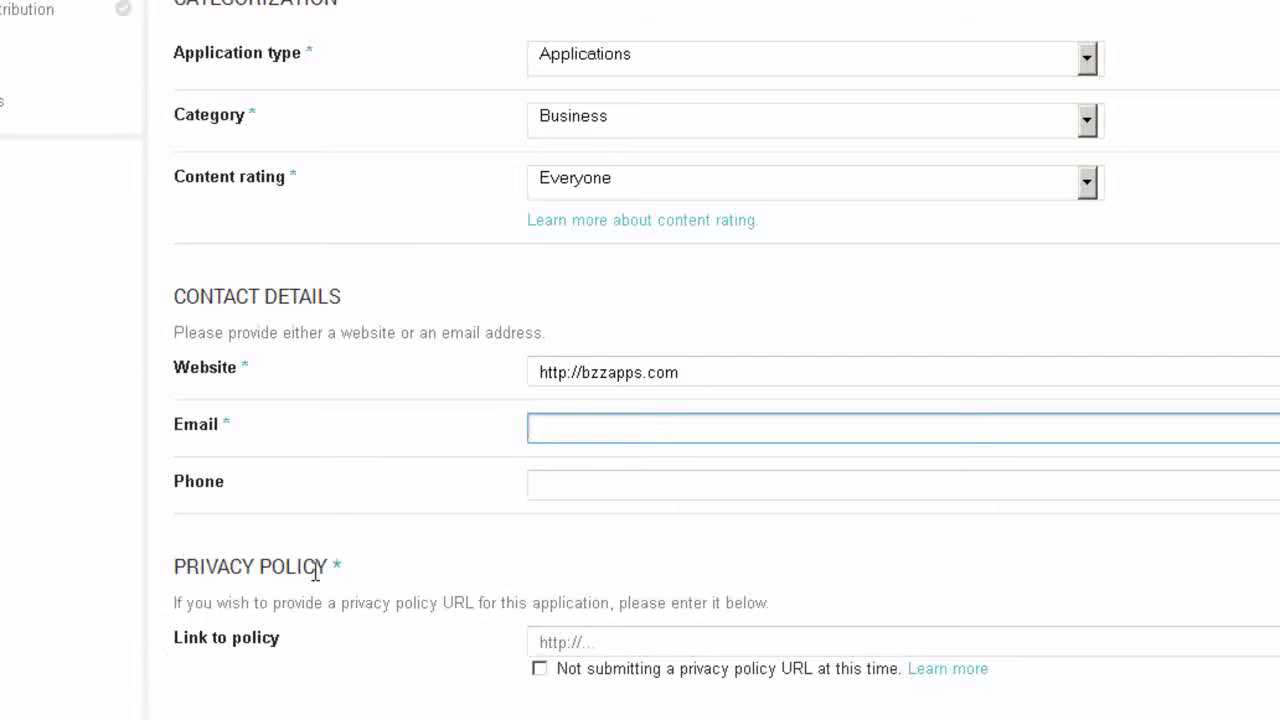
{"action": "left_click", "coordinate": [539, 669]}
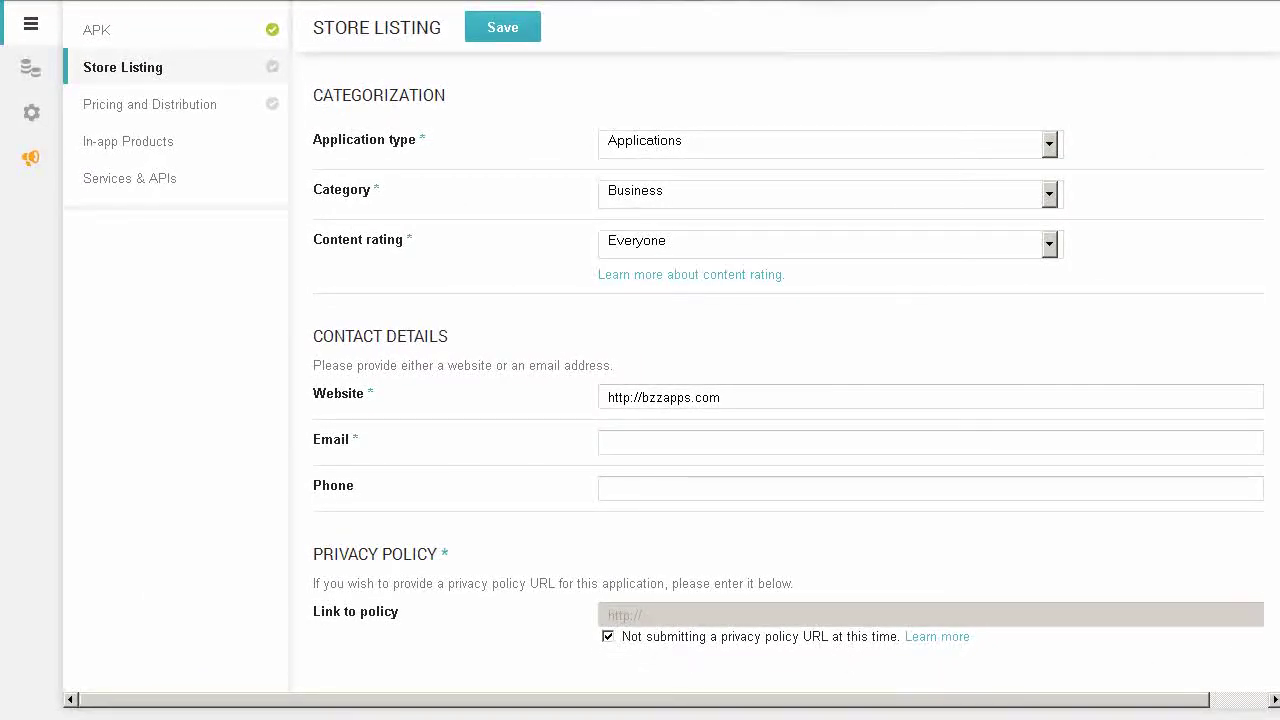
Save the completed store listing for the Tin Pan Alley Tainan app
{"action": "scroll", "coordinate": [780, 400], "scroll_direction": "up", "scroll_amount": 15}
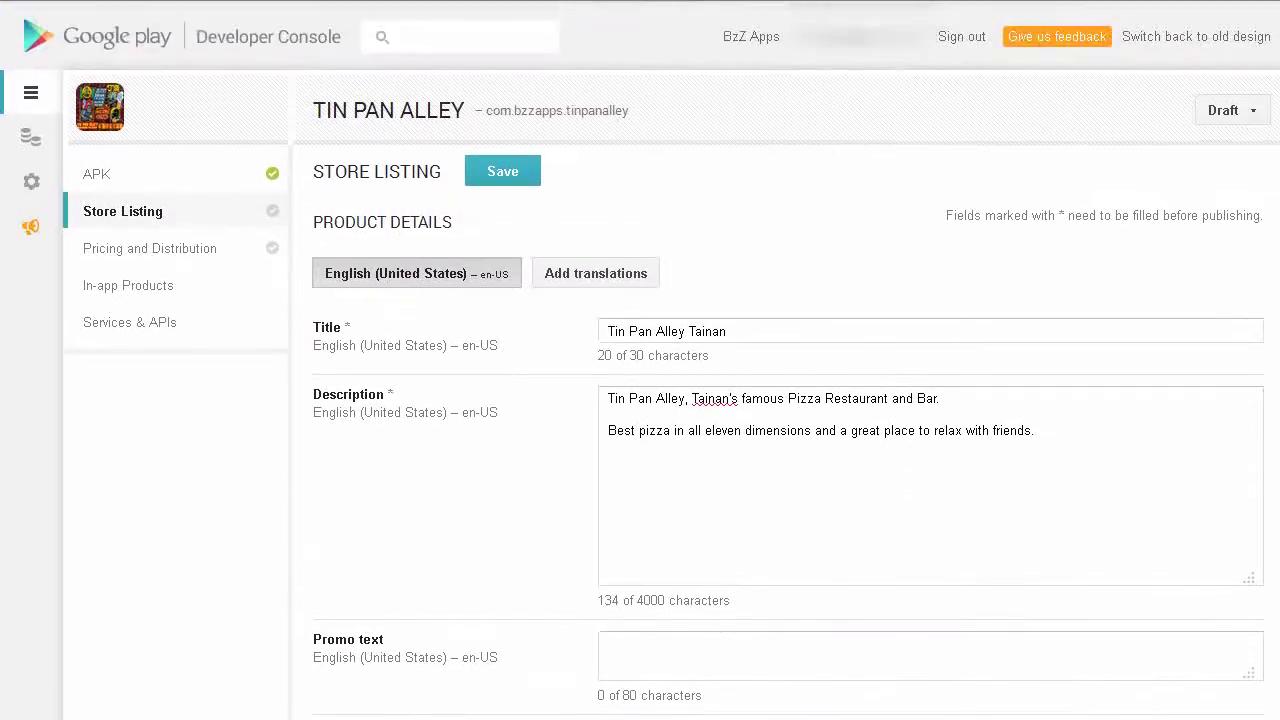
{"action": "left_click", "coordinate": [503, 174]}
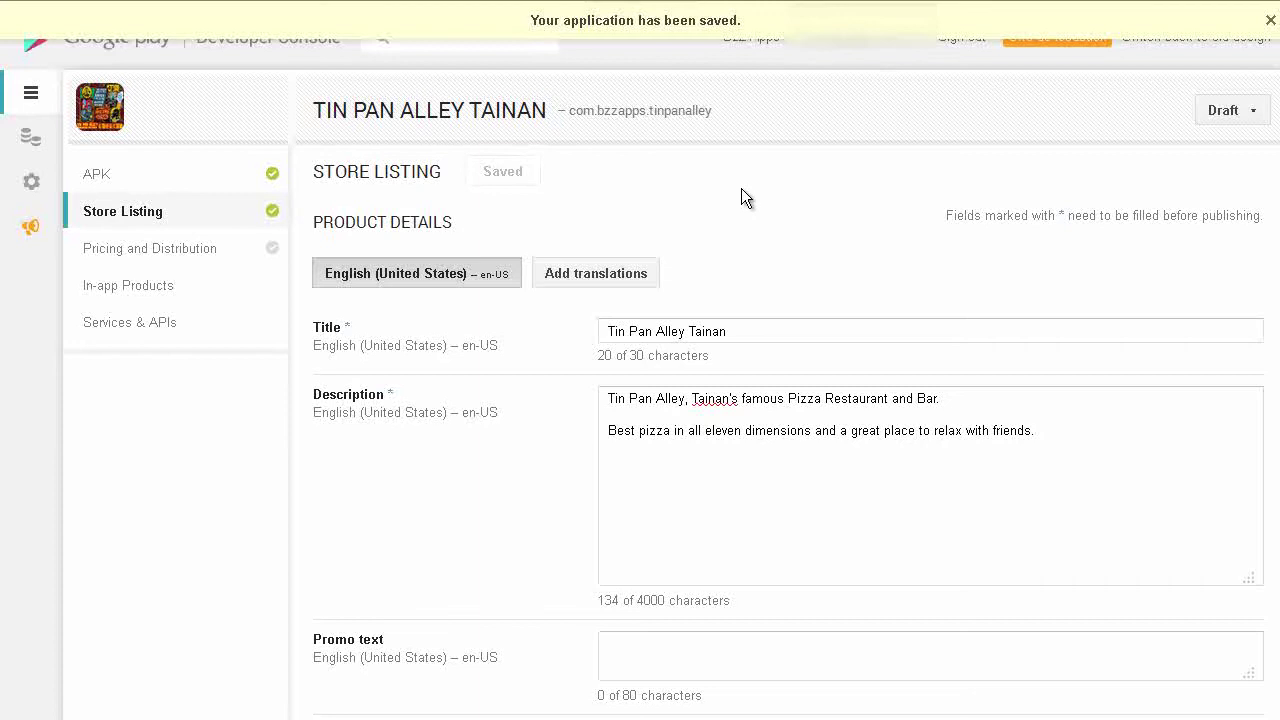
Select all countries for distribution in the app's pricing and distribution settings
{"action": "left_click", "coordinate": [177, 260]}
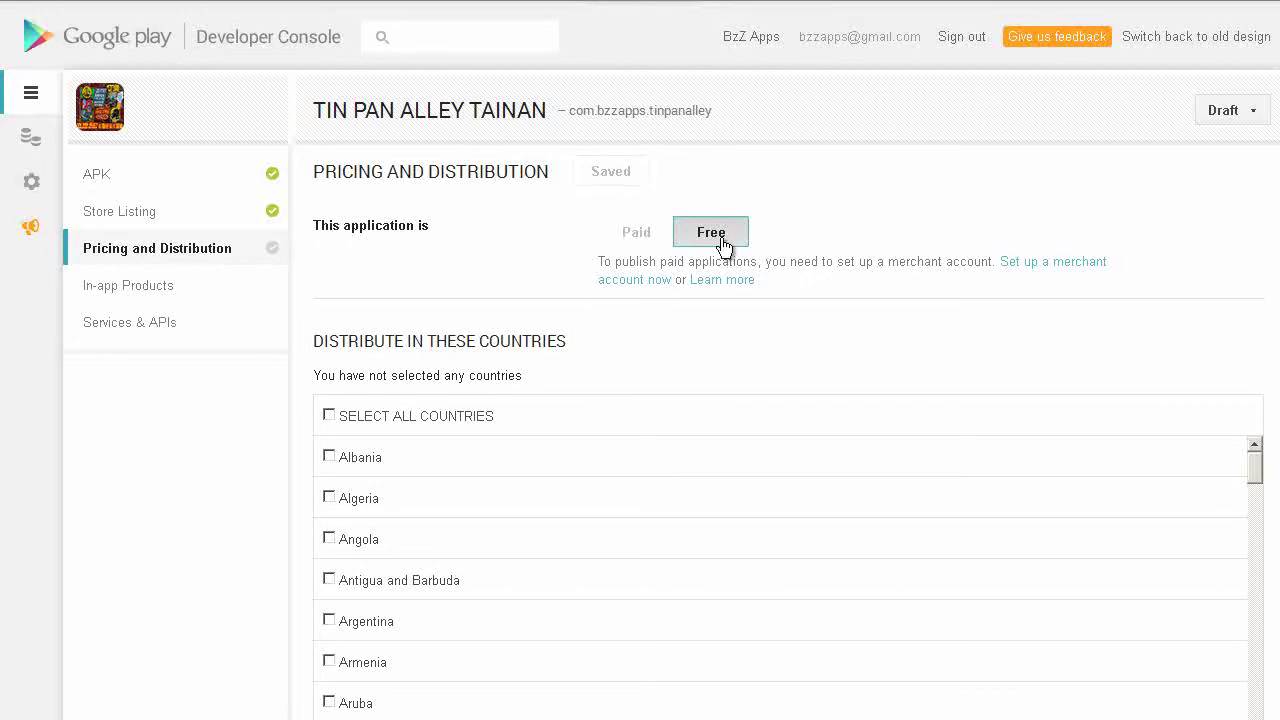
{"action": "left_click", "coordinate": [328, 416]}
{"action": "scroll", "coordinate": [1272, 463], "scroll_direction": "down", "scroll_amount": 2}
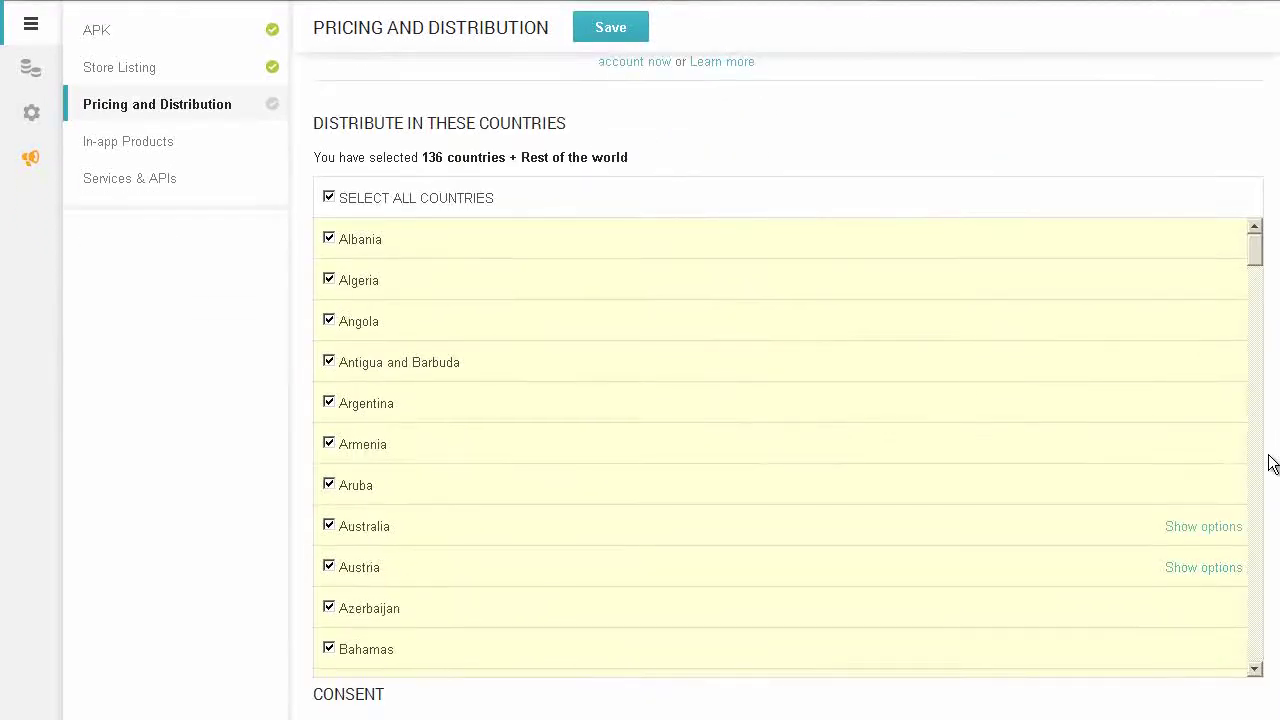
Accept the content guidelines and US export laws consents and save the pricing and distribution settings
{"action": "scroll", "coordinate": [1260, 520], "scroll_direction": "down", "scroll_amount": 2}
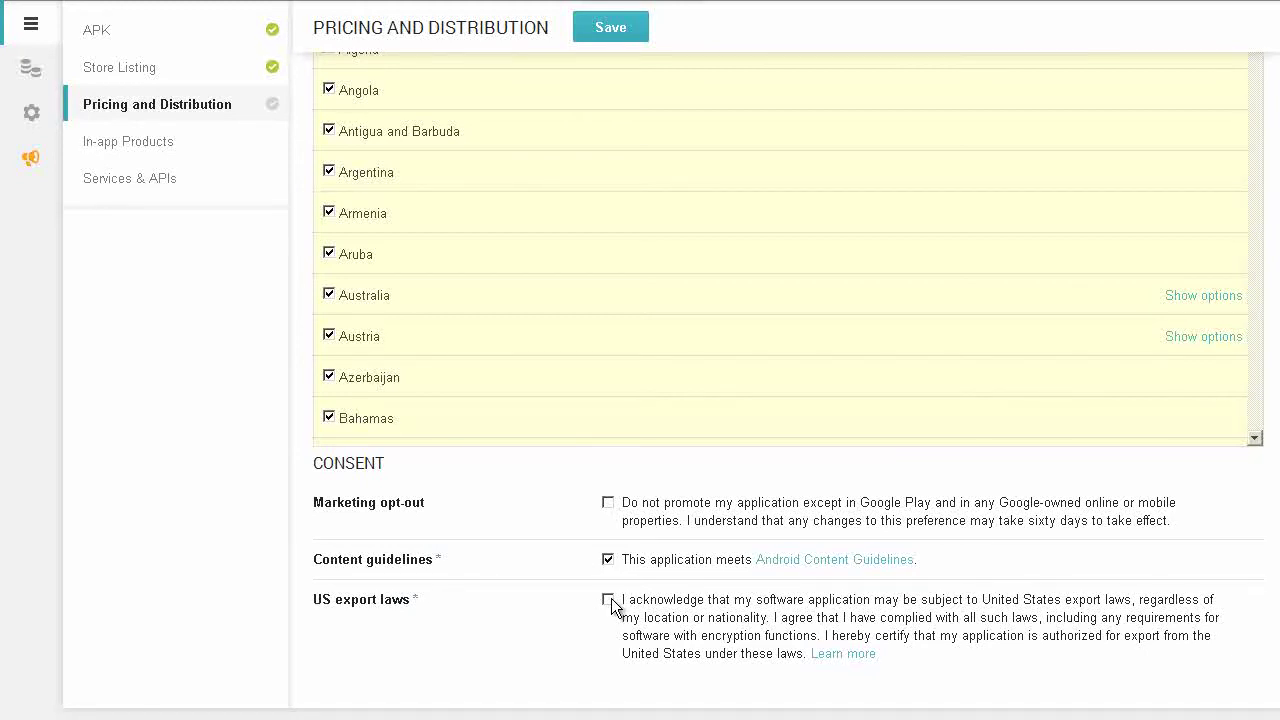
{"action": "left_click", "coordinate": [609, 600]}
{"action": "scroll", "coordinate": [640, 400], "scroll_direction": "up", "scroll_amount": 5}
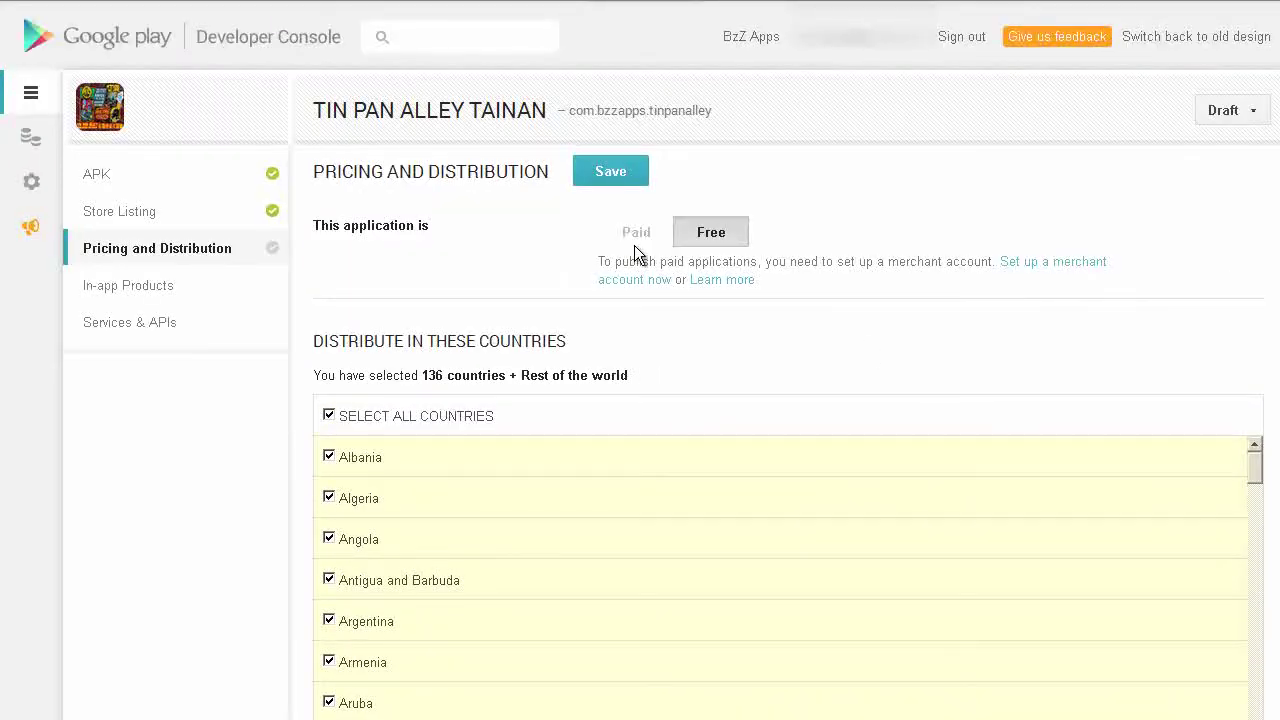
{"action": "left_click", "coordinate": [620, 172]}
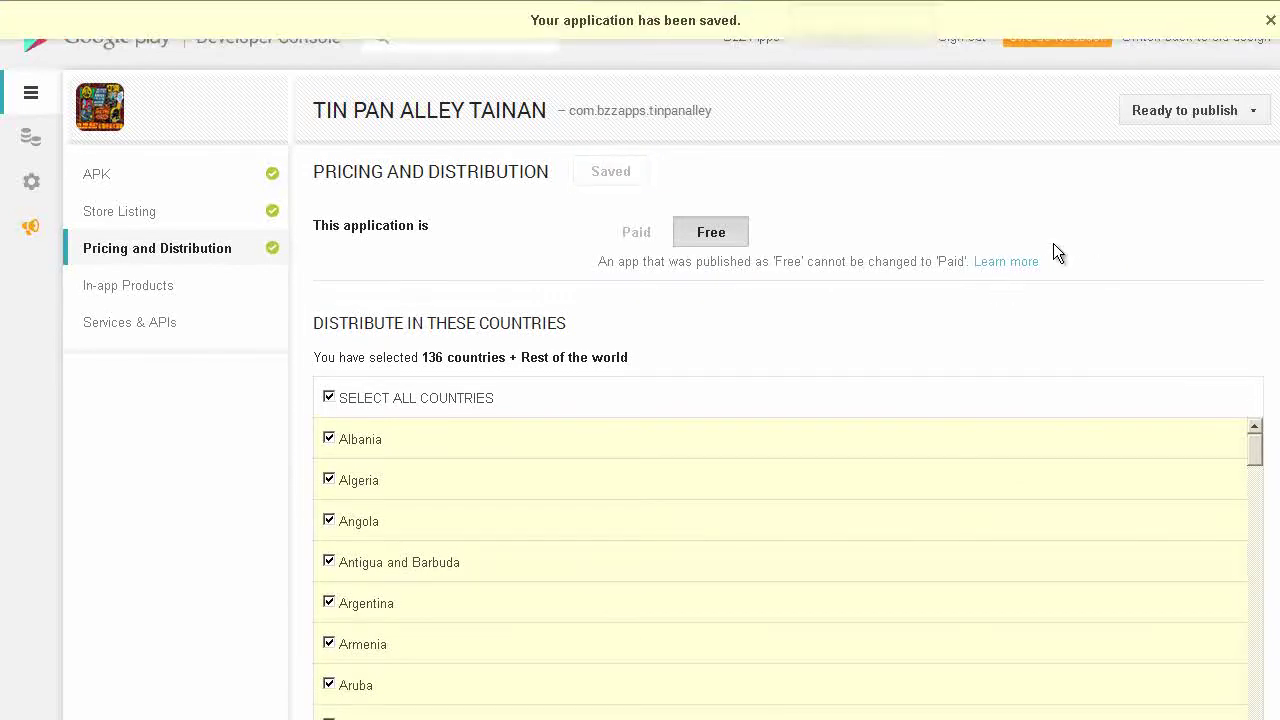
Publish the Tin Pan Alley Tainan app
{"action": "left_click", "coordinate": [1186, 120]}
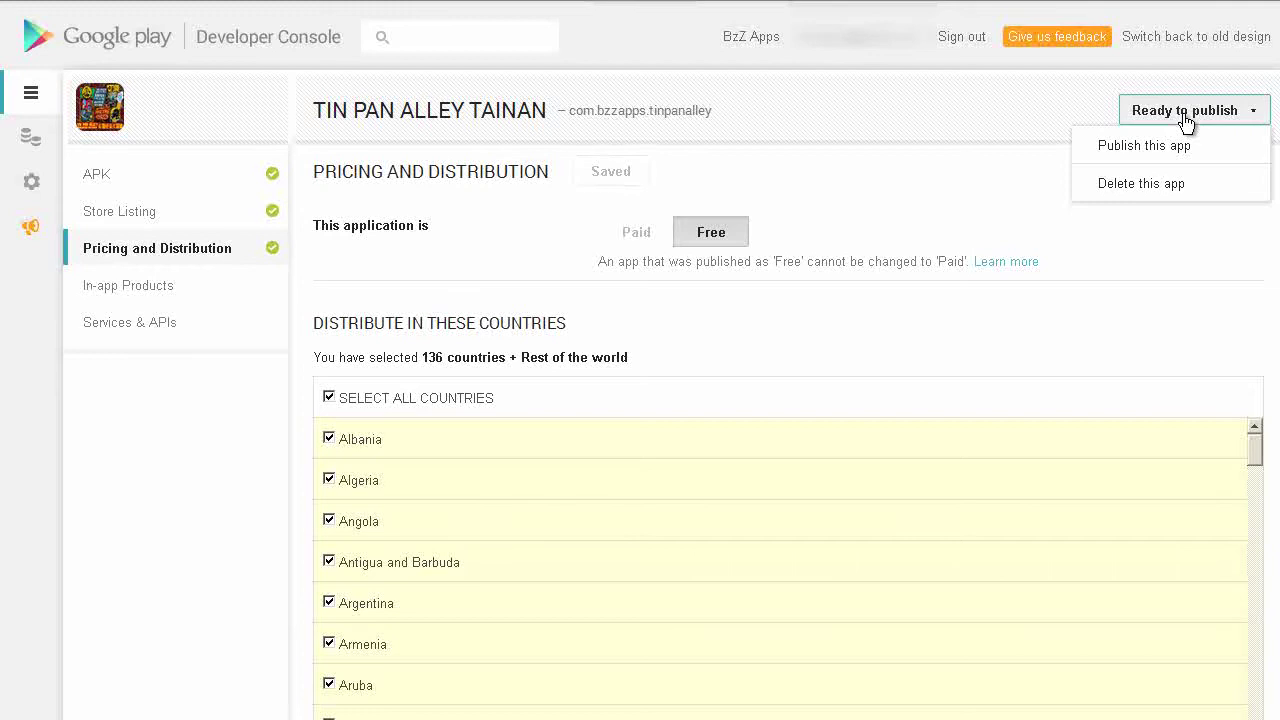
{"action": "left_click", "coordinate": [1120, 148]}
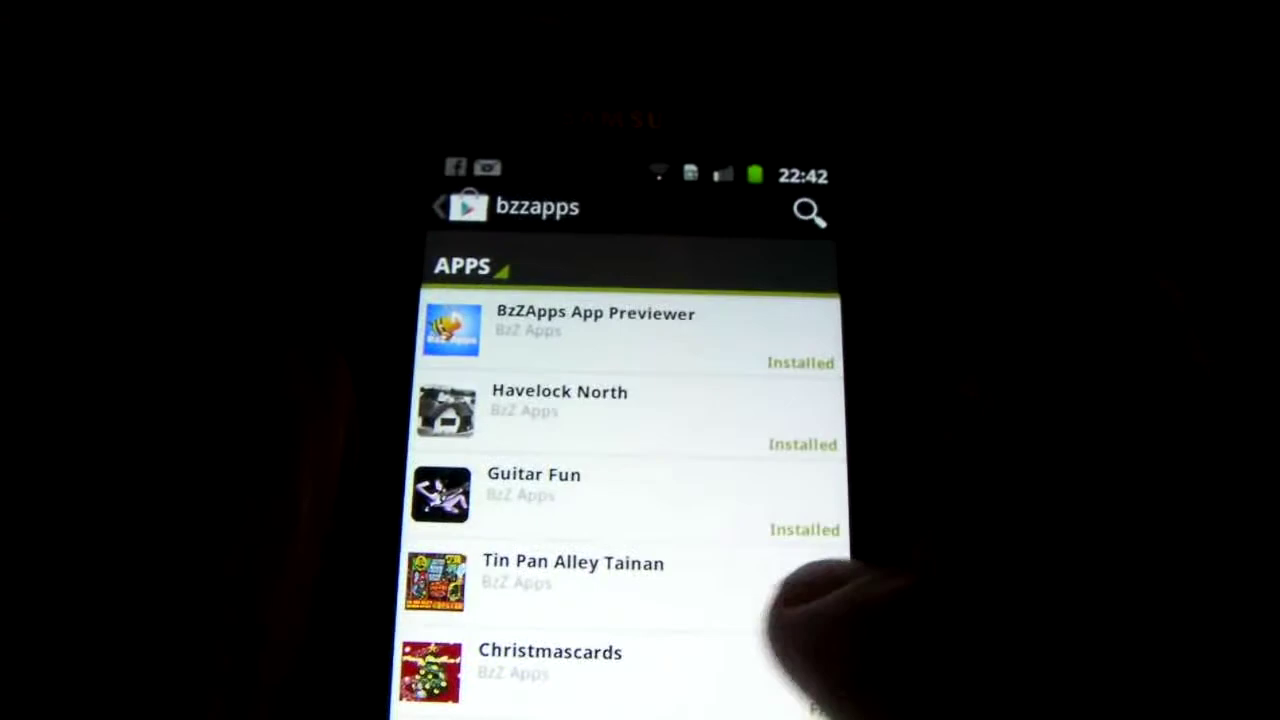
{"action": "left_click", "coordinate": [600, 578]}
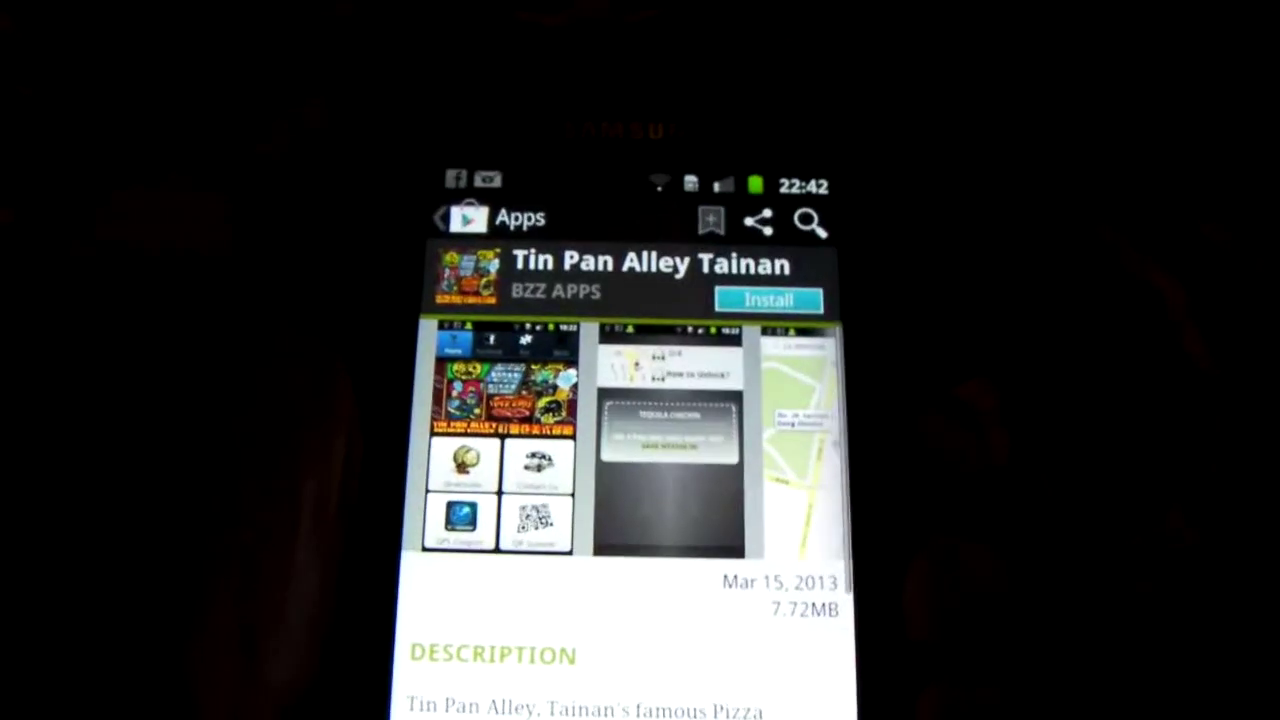
{"action": "left_click_drag", "start_coordinate": [771, 414], "coordinate": [540, 380]}
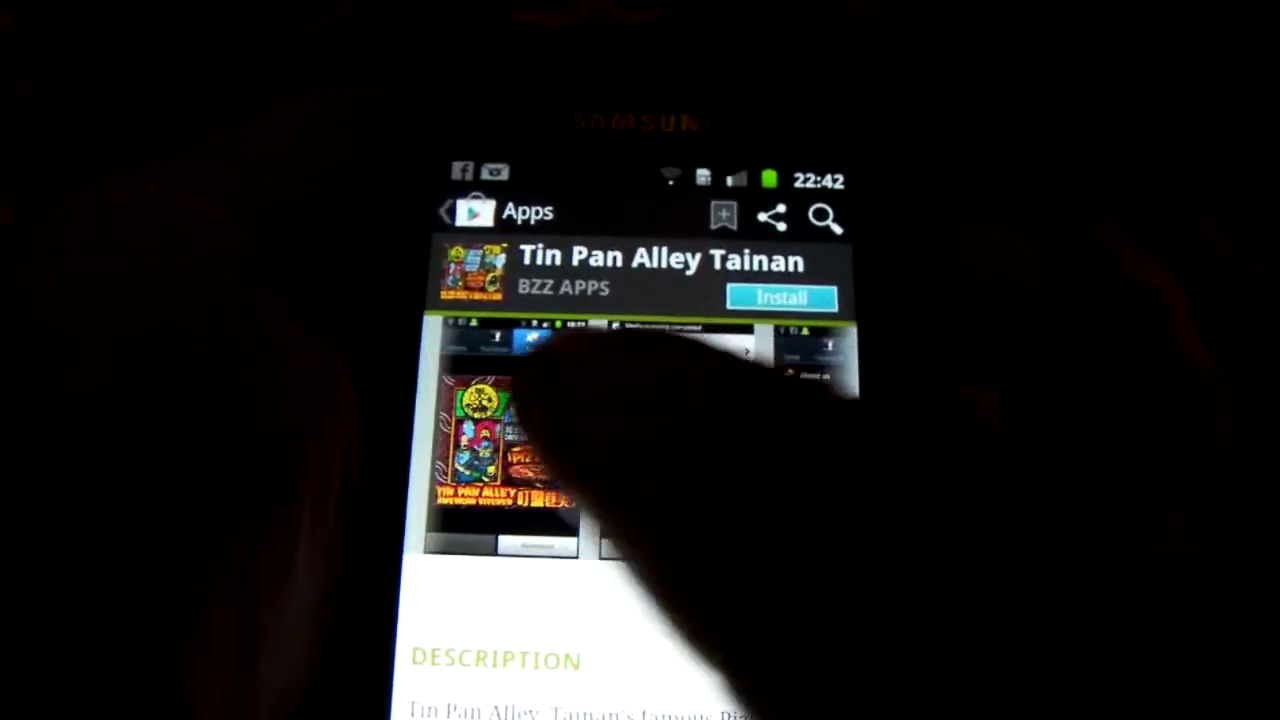
{"action": "left_click_drag", "start_coordinate": [800, 420], "coordinate": [560, 420]}
{"action": "scroll", "coordinate": [780, 600], "scroll_direction": "down", "scroll_amount": 8}
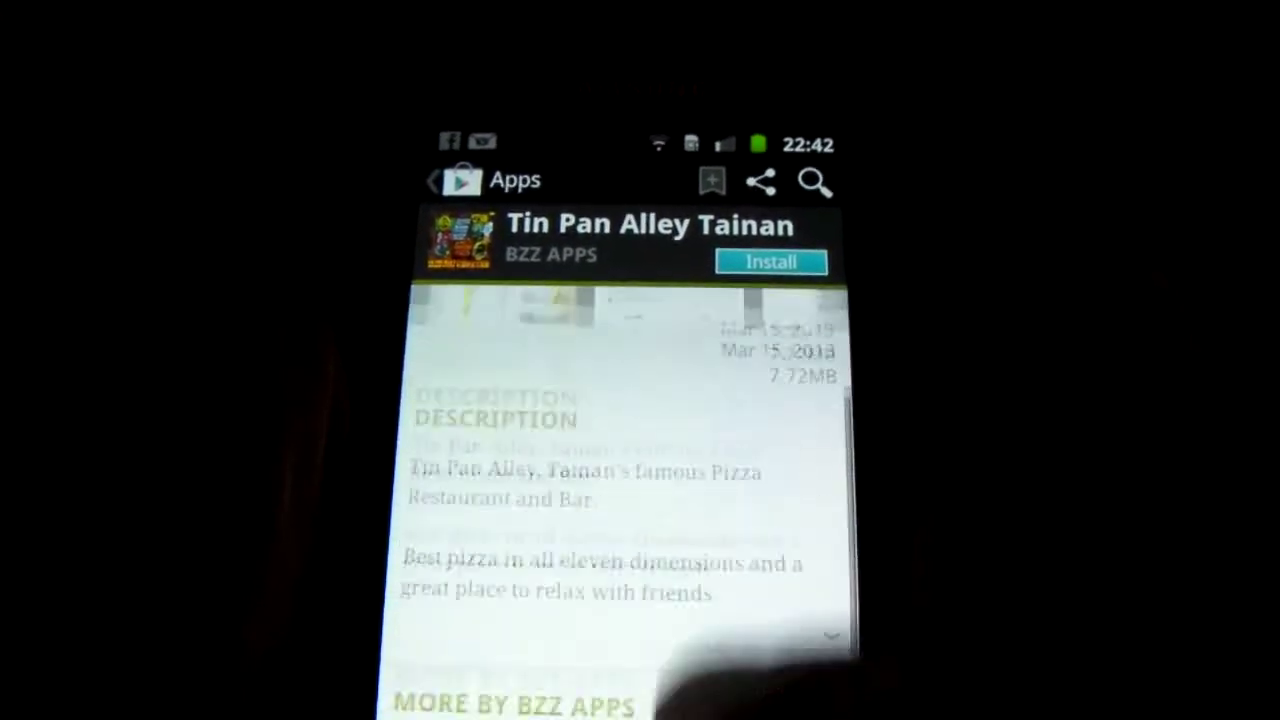
{"action": "left_click", "coordinate": [771, 261]}
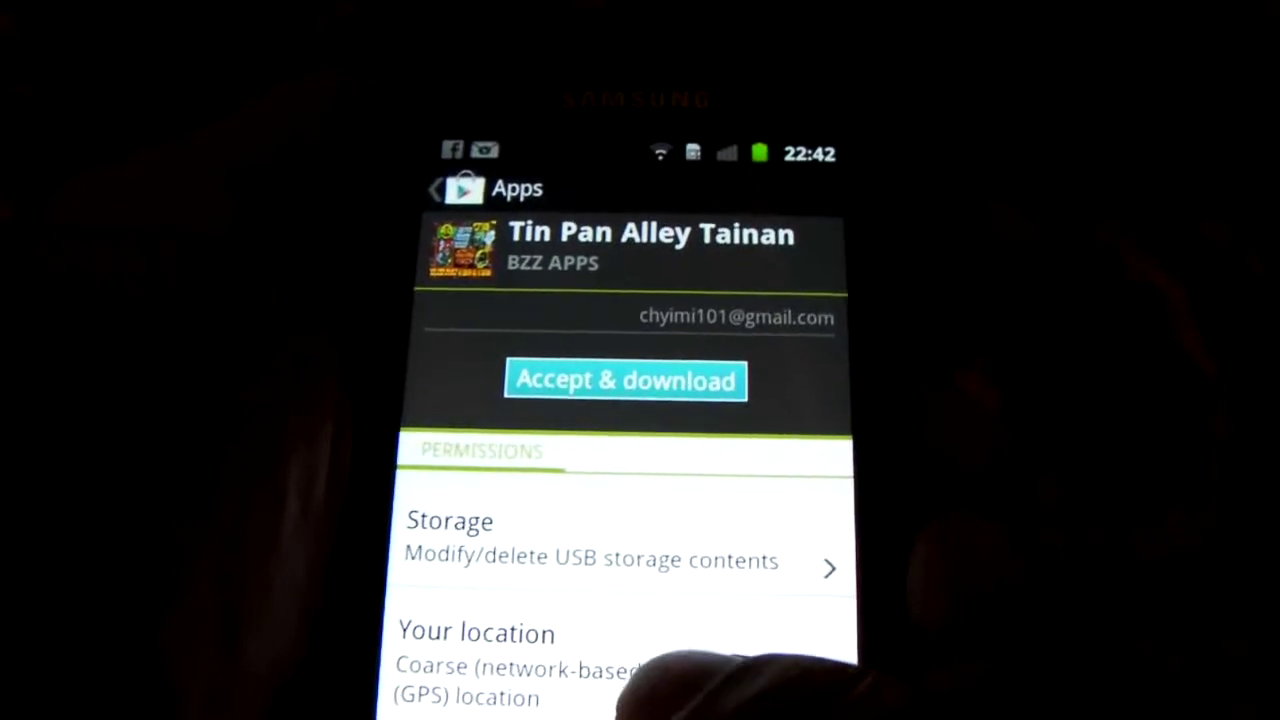
{"action": "left_click_drag", "start_coordinate": [690, 540], "coordinate": [729, 386]}
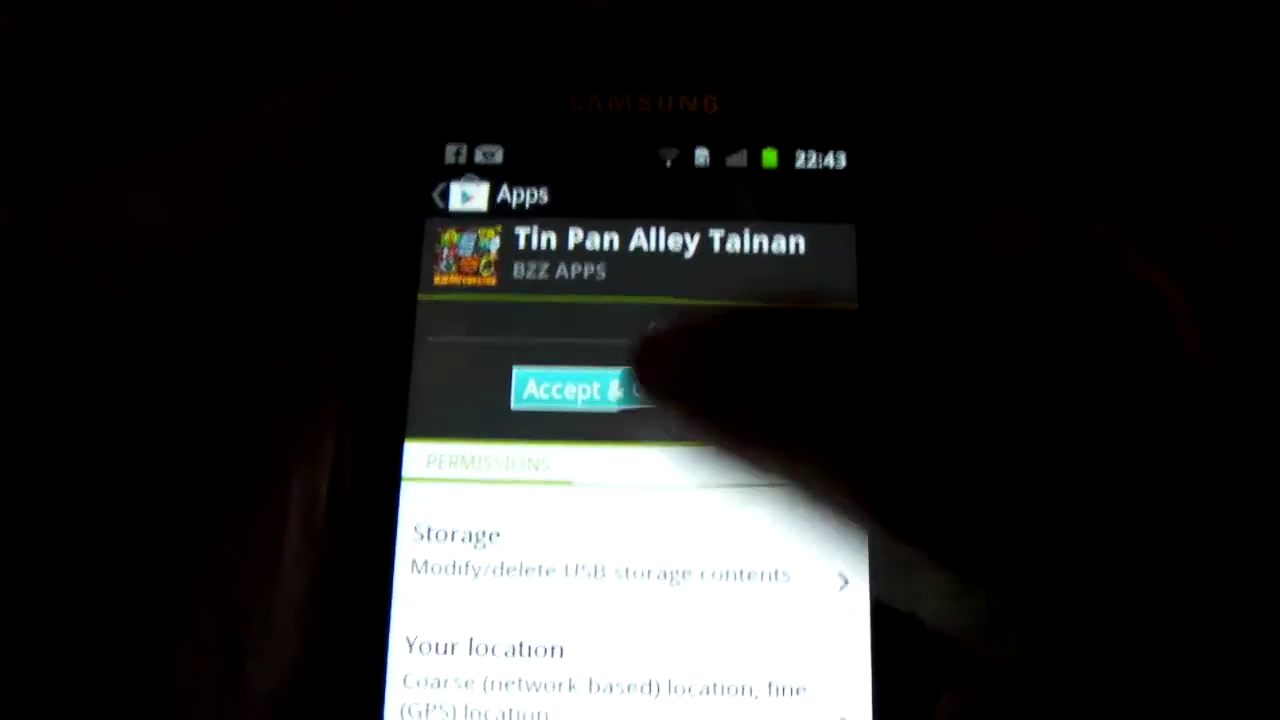
{"action": "left_click", "coordinate": [588, 388]}
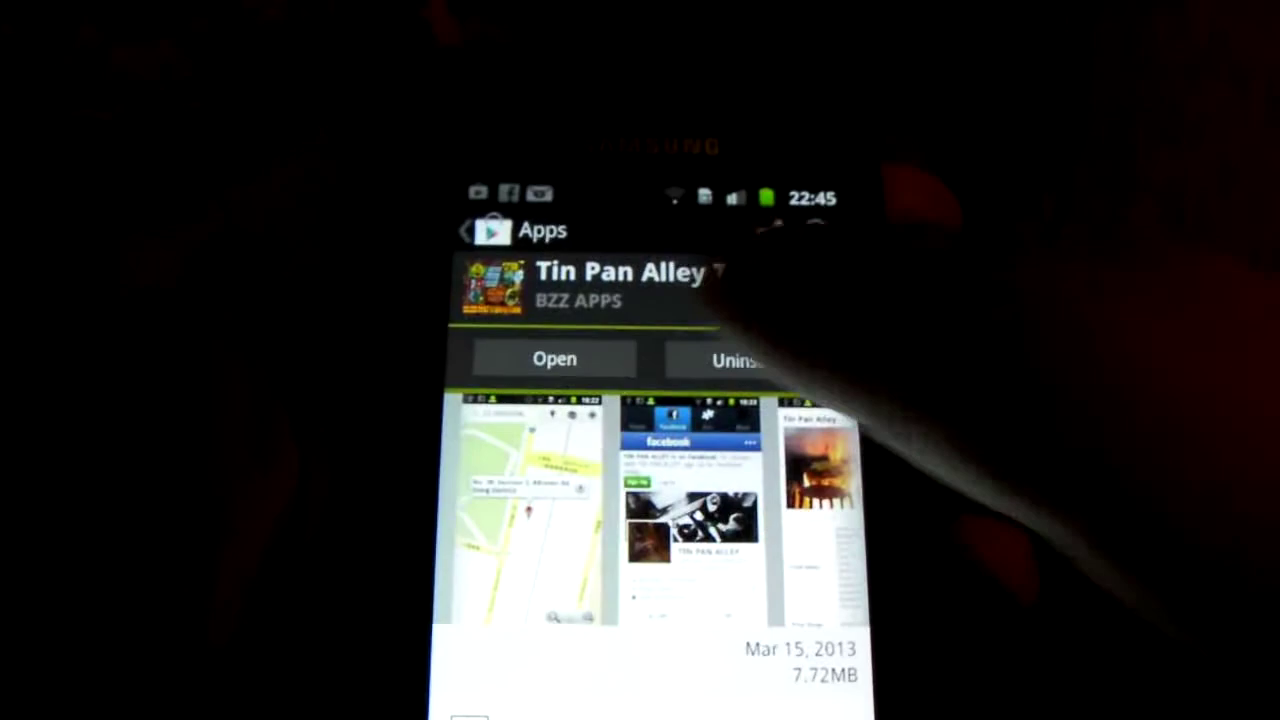
{"action": "left_click", "coordinate": [545, 328]}
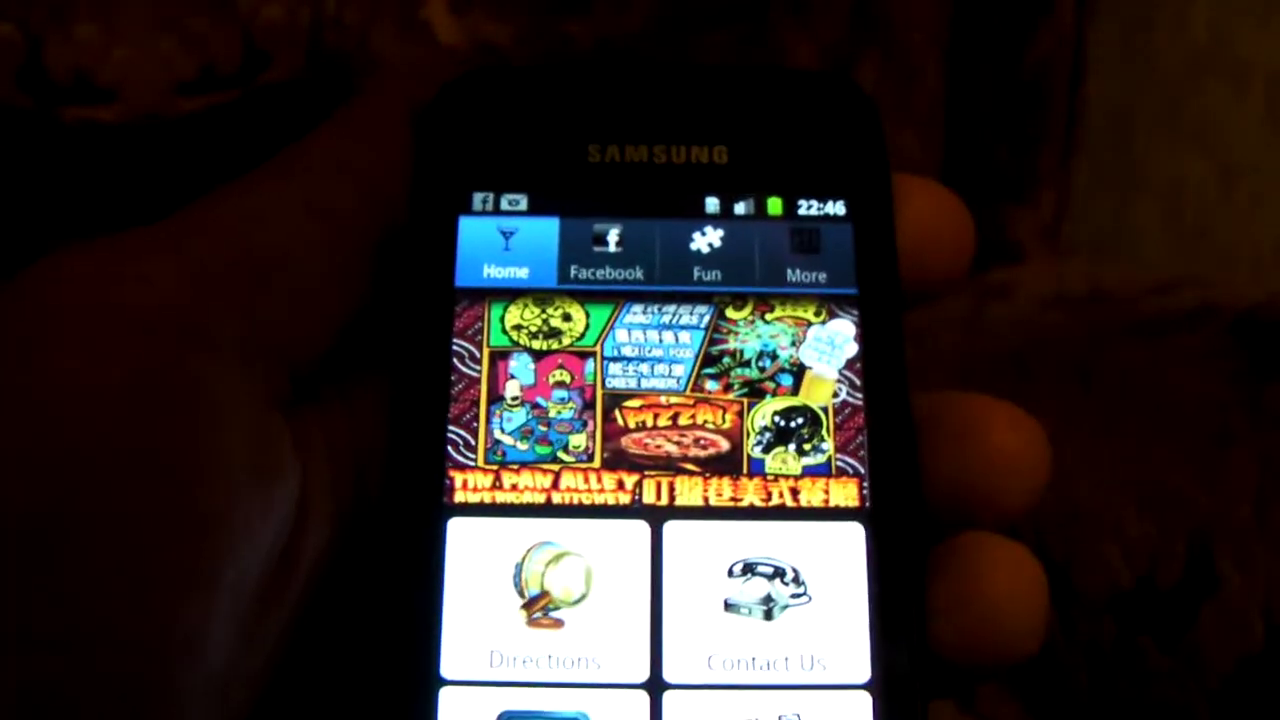
{"action": "left_click", "coordinate": [555, 615]}
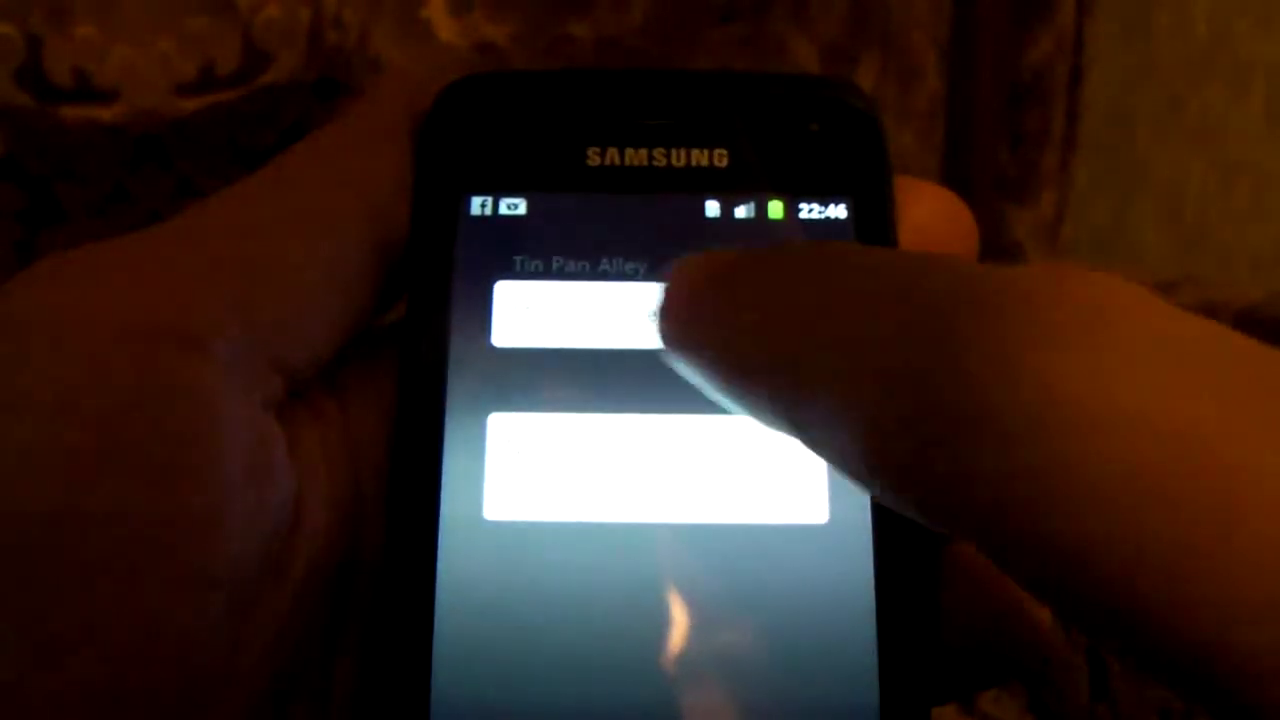
{"action": "left_click", "coordinate": [640, 300]}
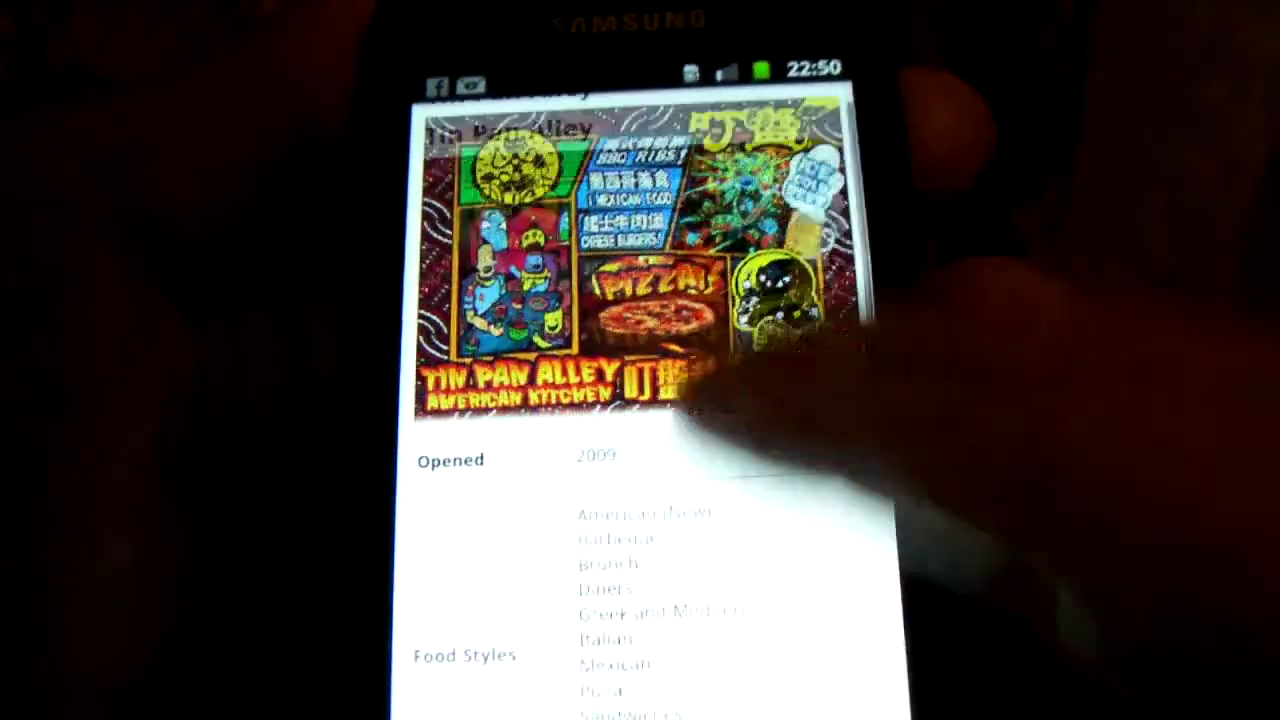
{"action": "scroll", "coordinate": [771, 400], "scroll_direction": "down", "scroll_amount": 10}
{"action": "scroll", "coordinate": [790, 600], "scroll_direction": "up", "scroll_amount": 10}
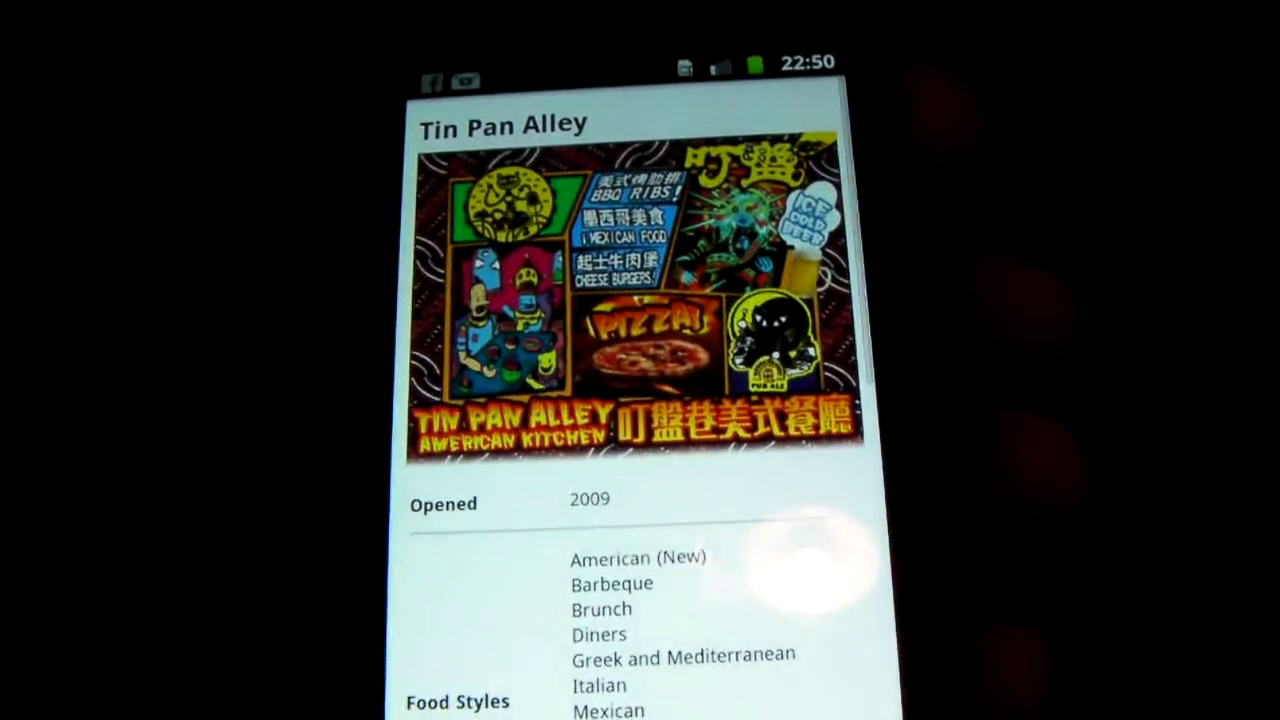
{"action": "key", "text": "Escape"}
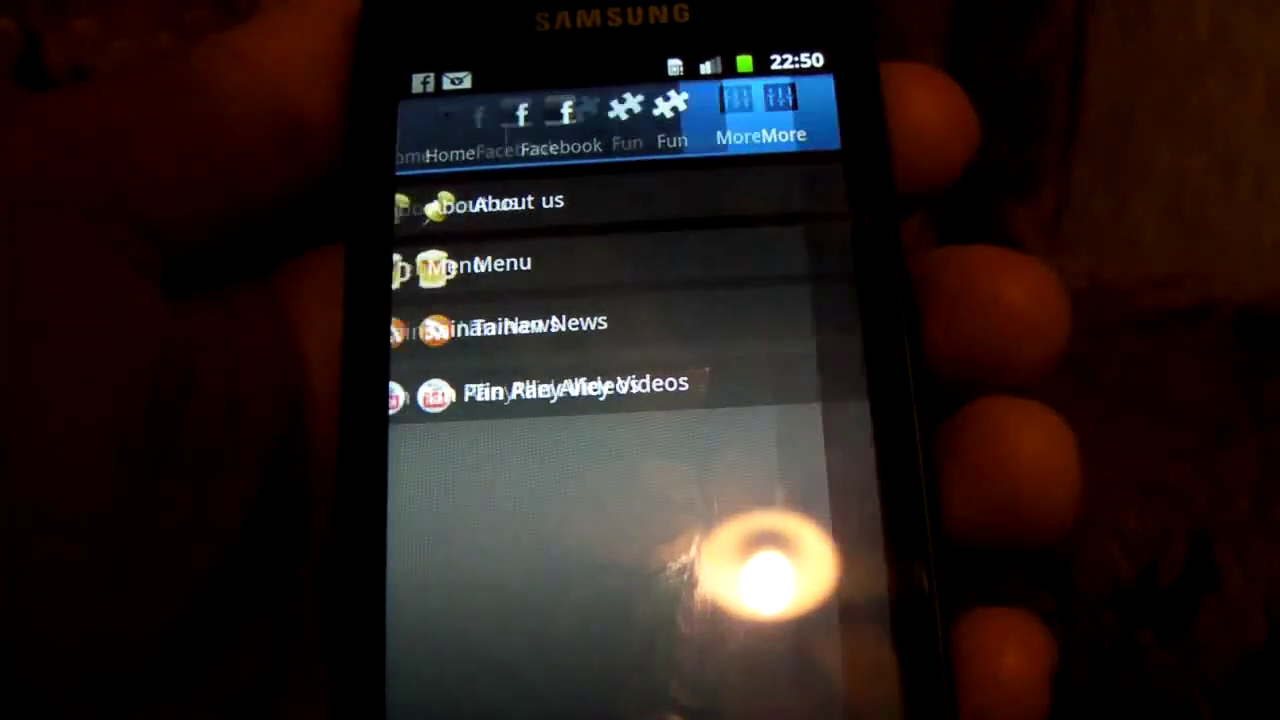
{"action": "scroll", "coordinate": [771, 600], "scroll_direction": "down", "scroll_amount": 5}
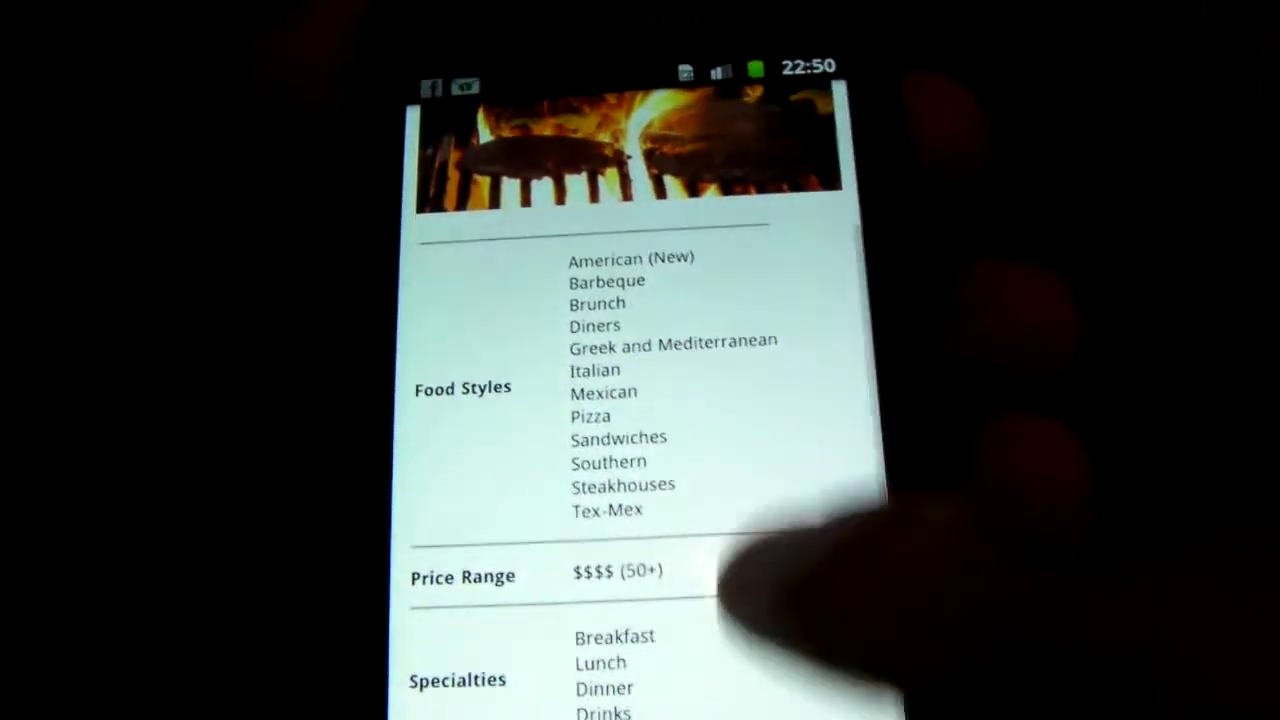
{"action": "scroll", "coordinate": [790, 600], "scroll_direction": "up", "scroll_amount": 5}
{"action": "key", "text": "Escape"}
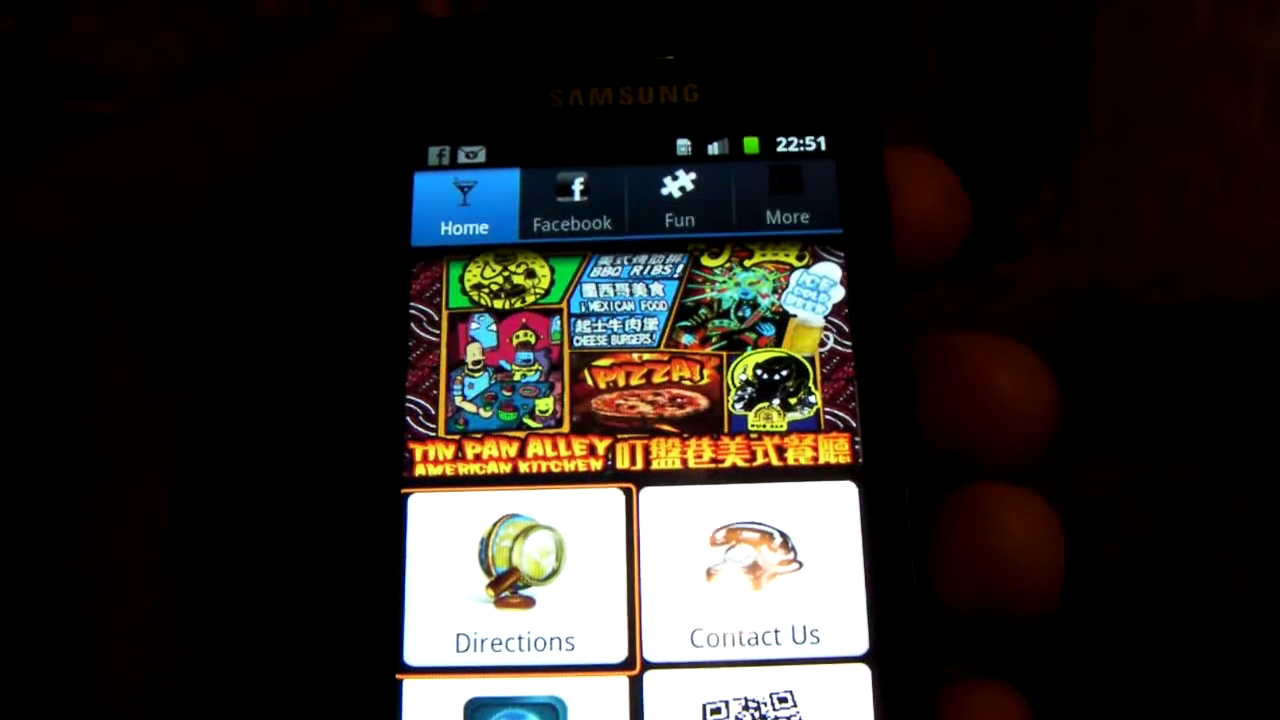